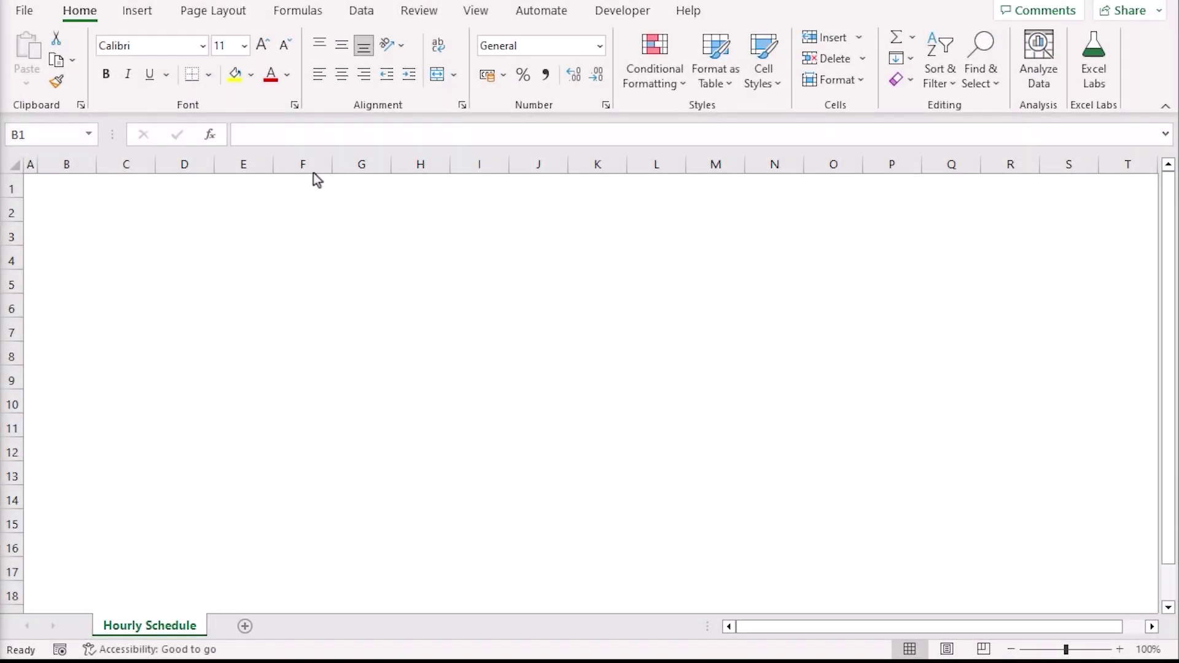
Set columns F through T to a width of 3.
click(305, 165)
drag(310, 169, 1127, 164)
right_click(536, 165)
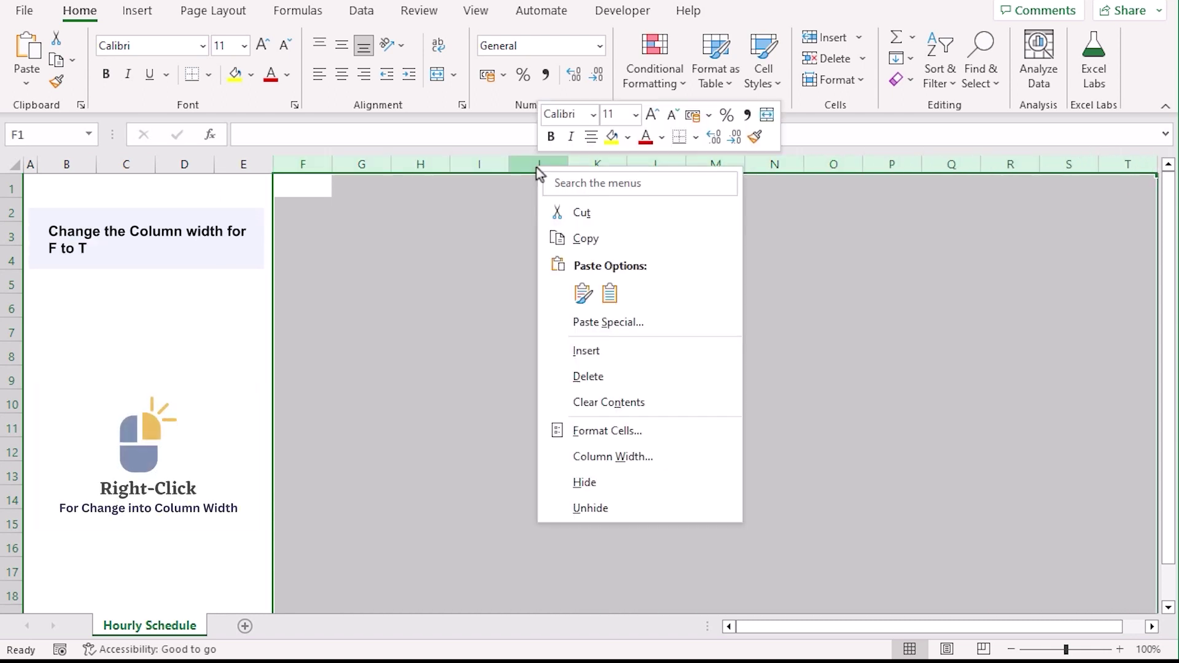
click(689, 456)
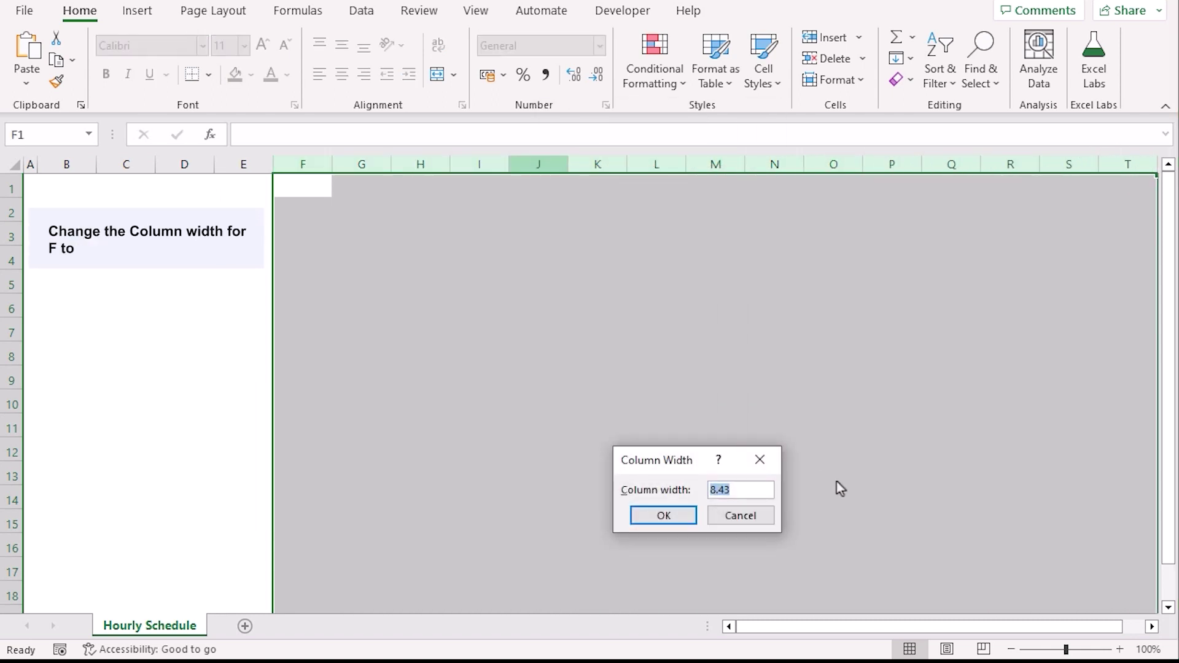
text(3)
key(Return)
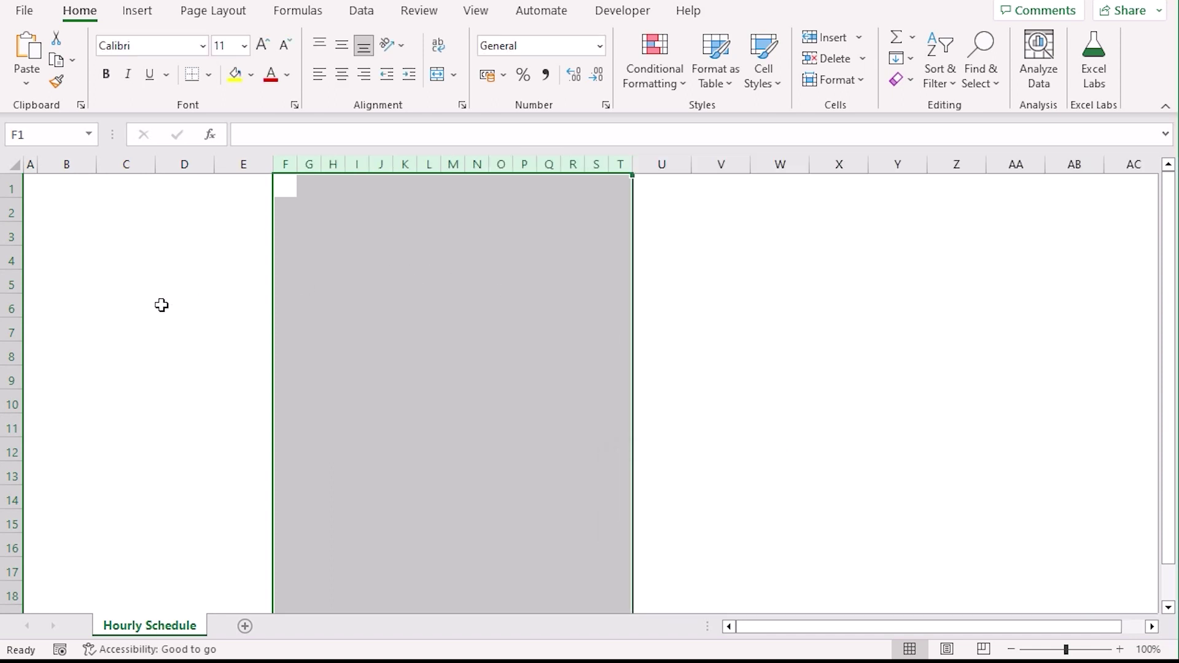
Set columns B and C to a width of 8.
drag(66, 164, 129, 160)
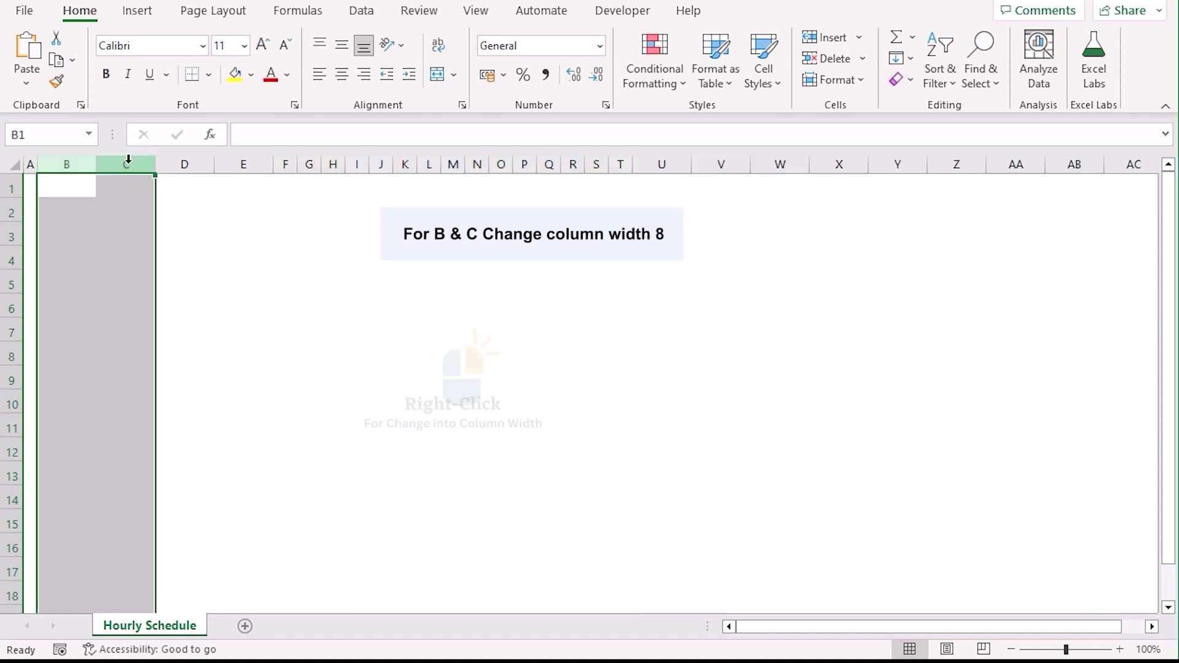
right_click(128, 160)
click(265, 449)
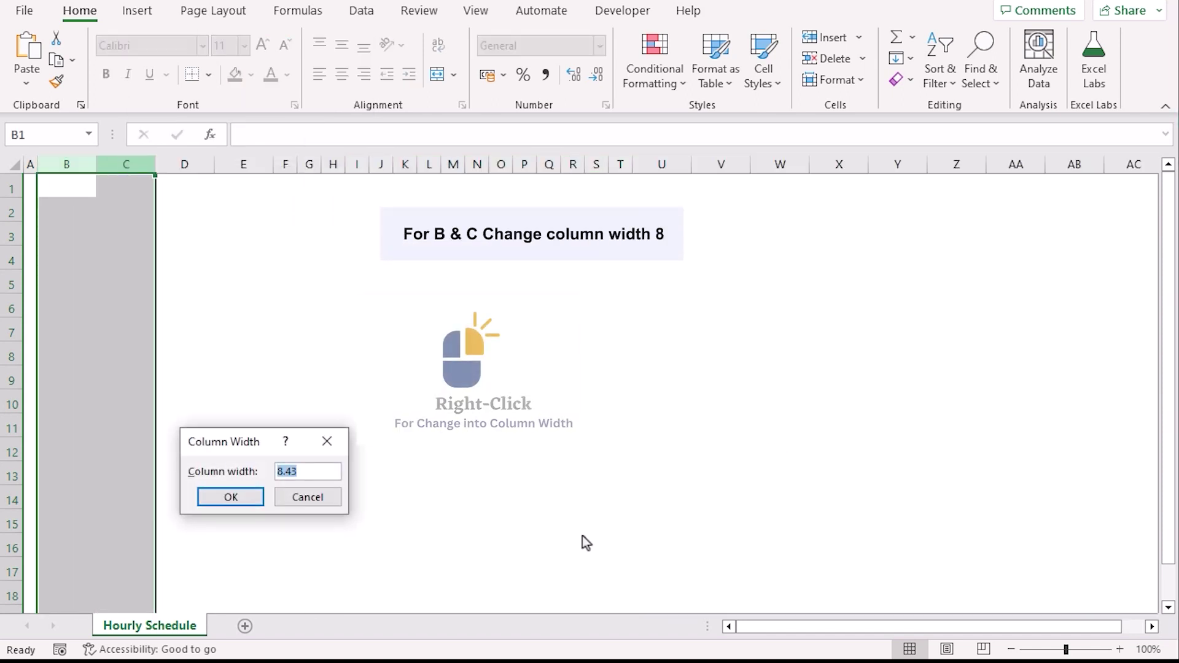
text(8)
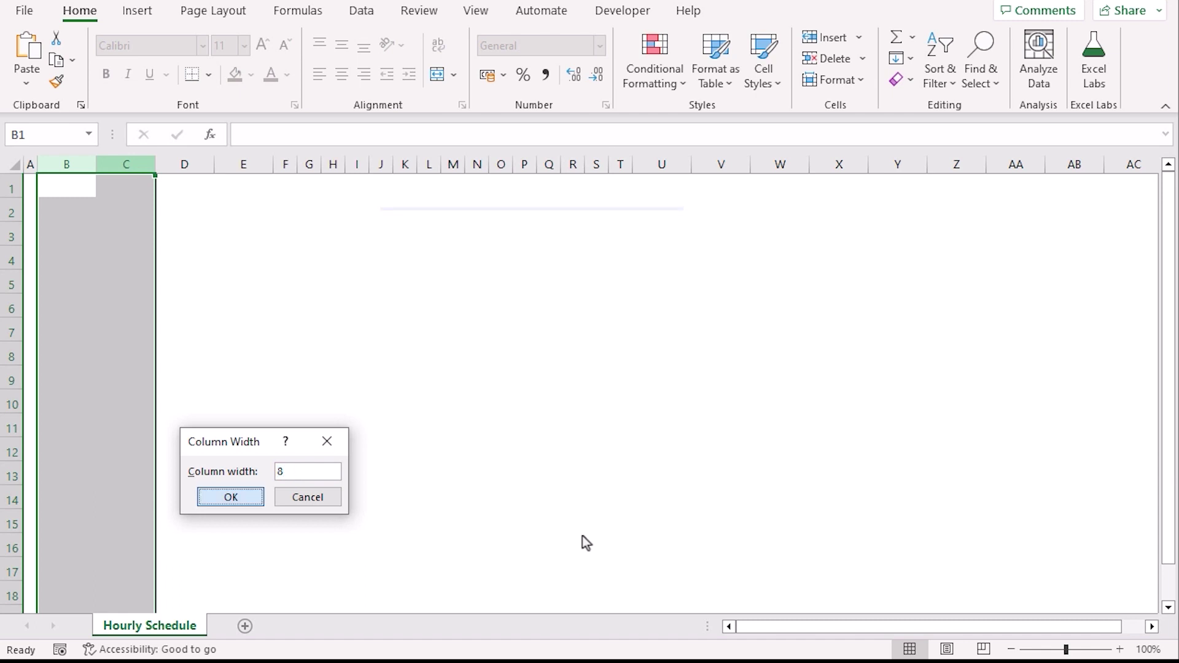
key(Return)
Set columns D and E to a width of 15.
drag(178, 163, 231, 163)
right_click(232, 163)
click(403, 453)
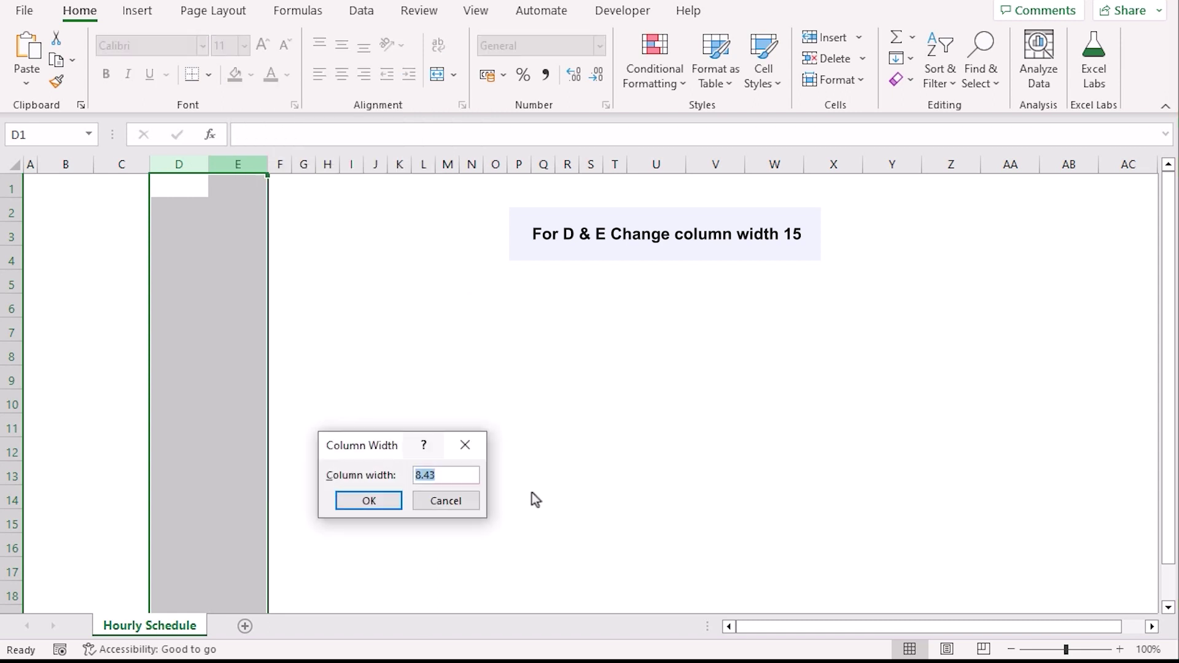
text(15)
key(Return)
click(122, 329)
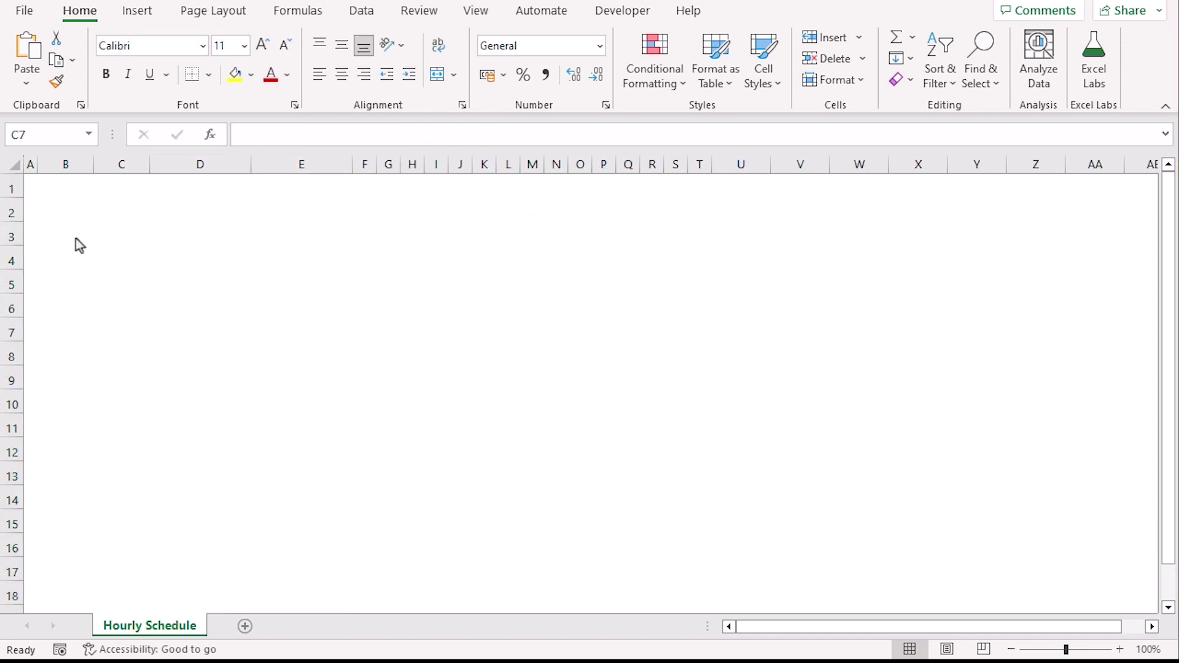
Merge and centre B2:T2 and give it a heading cell style.
click(67, 215)
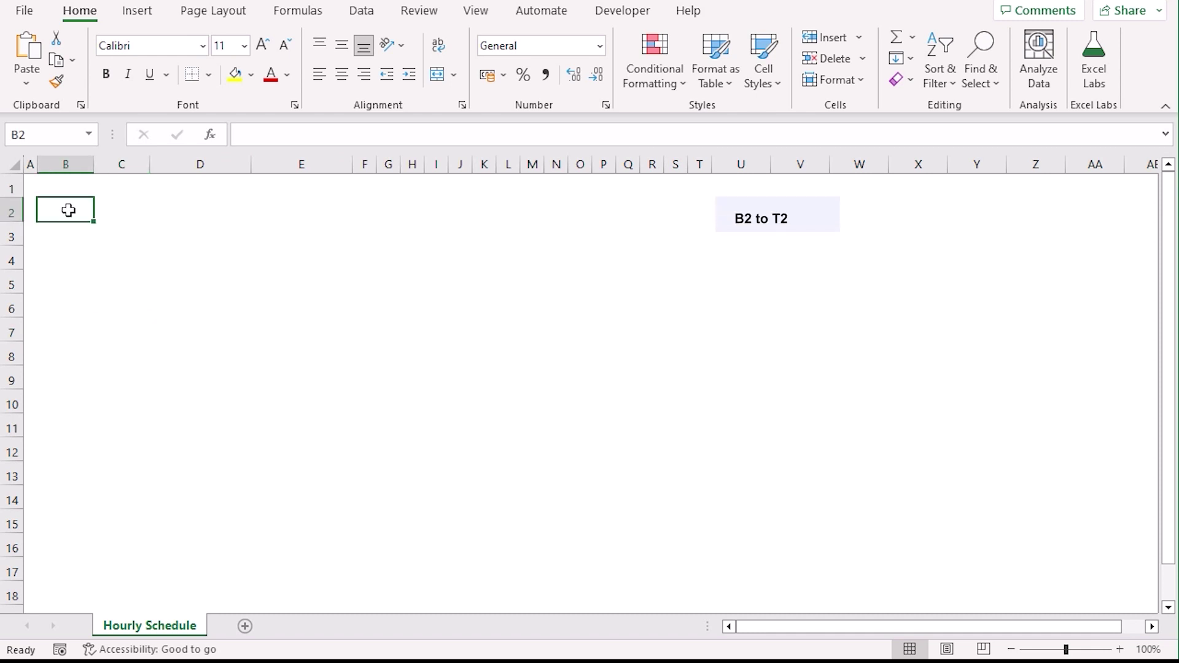
drag(68, 214, 699, 210)
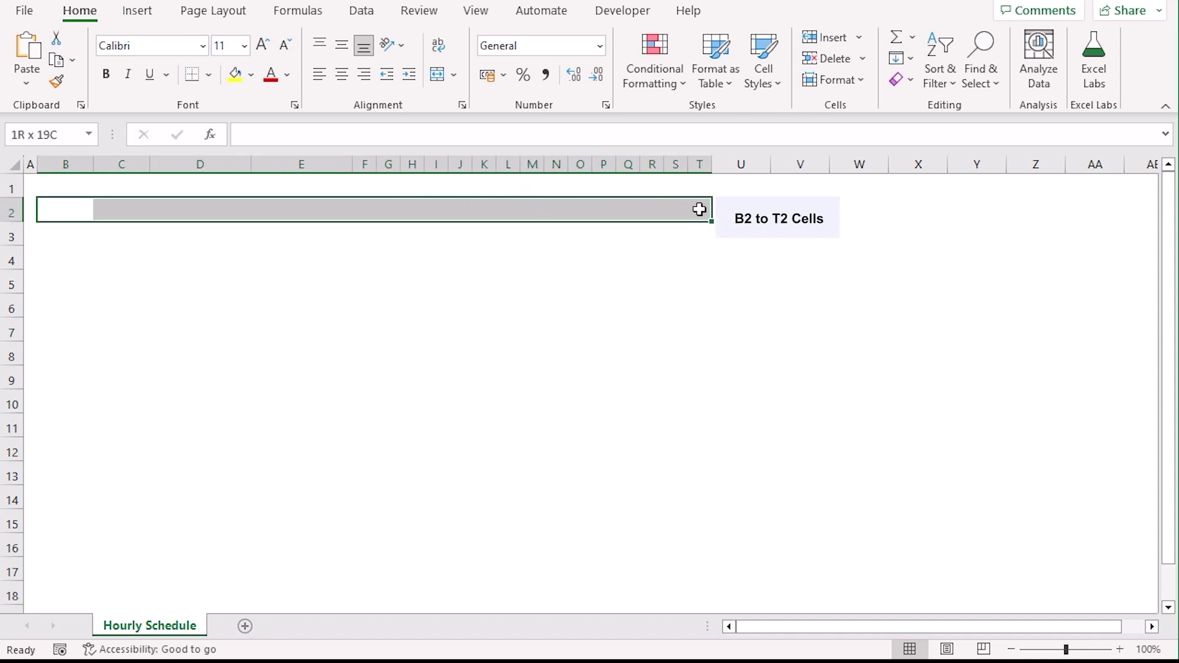
click(437, 75)
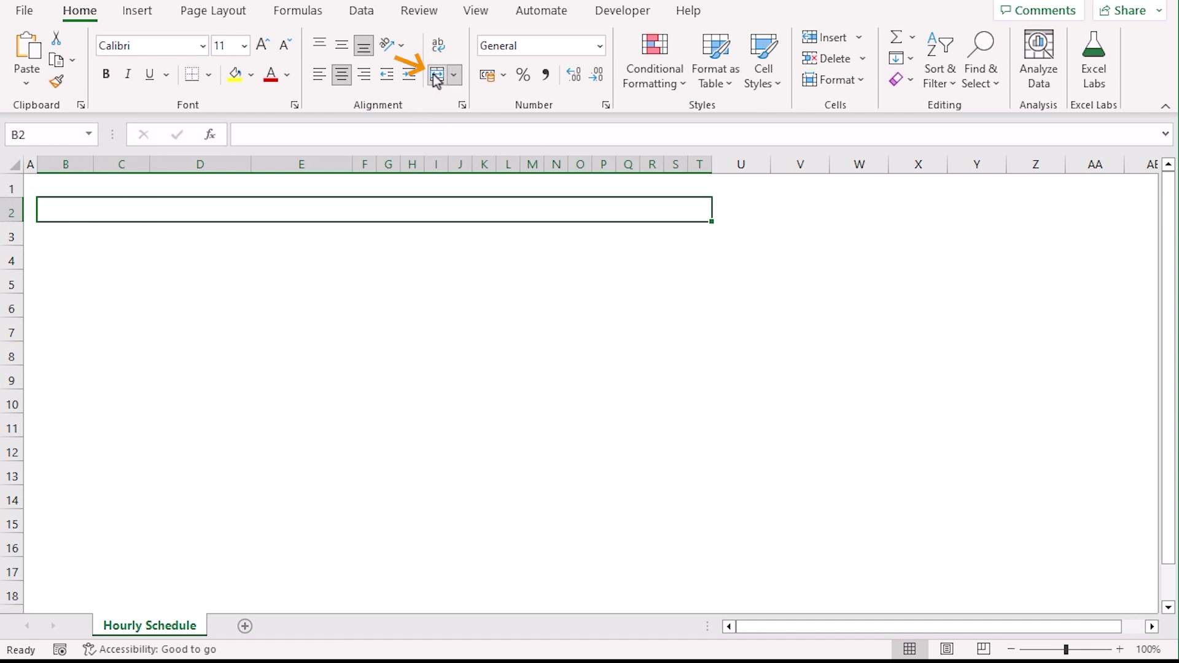
click(764, 64)
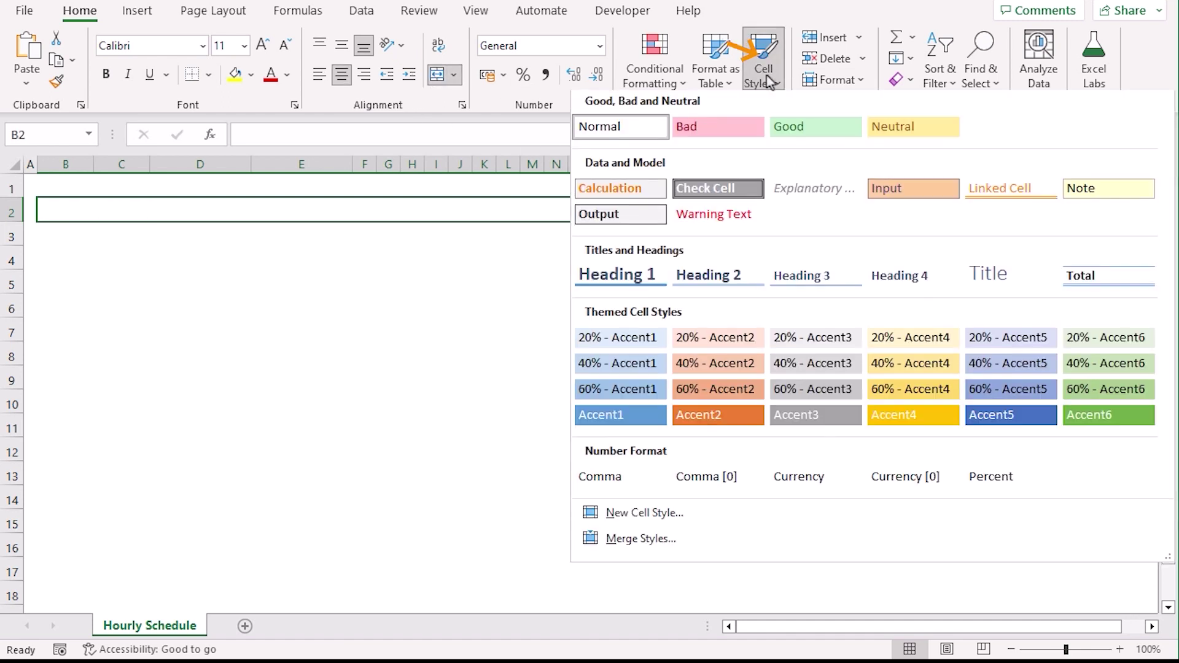
key(Escape)
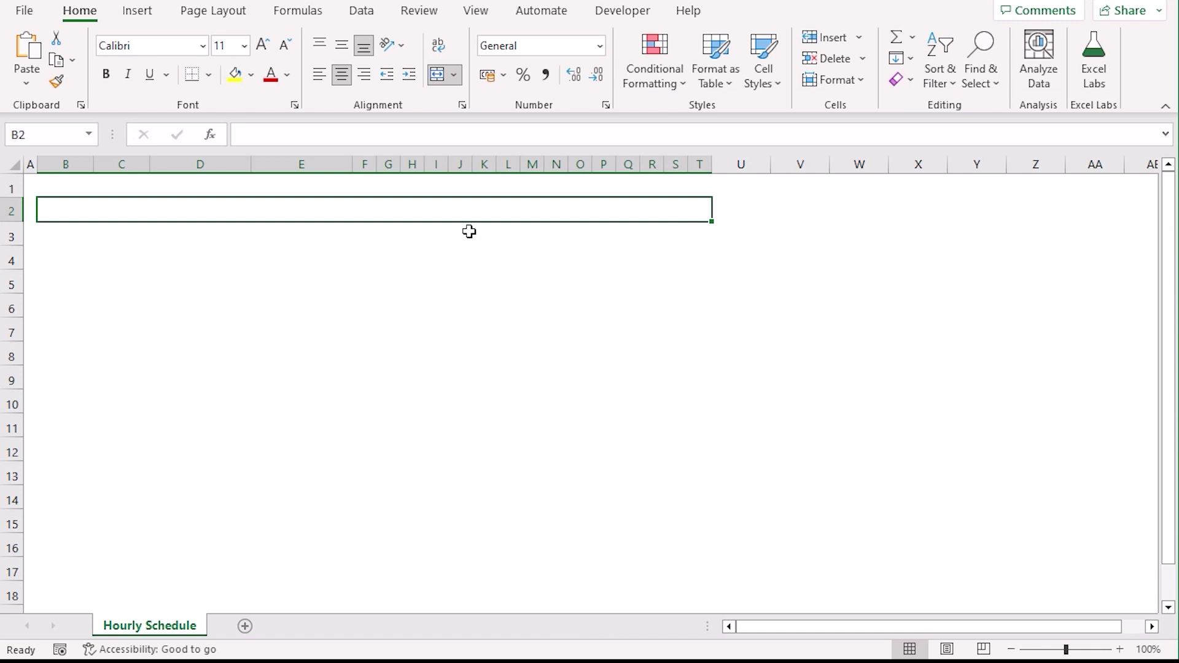
Enter the title 'Making an Hourly Schedule' and enlarge its font size.
text(M)
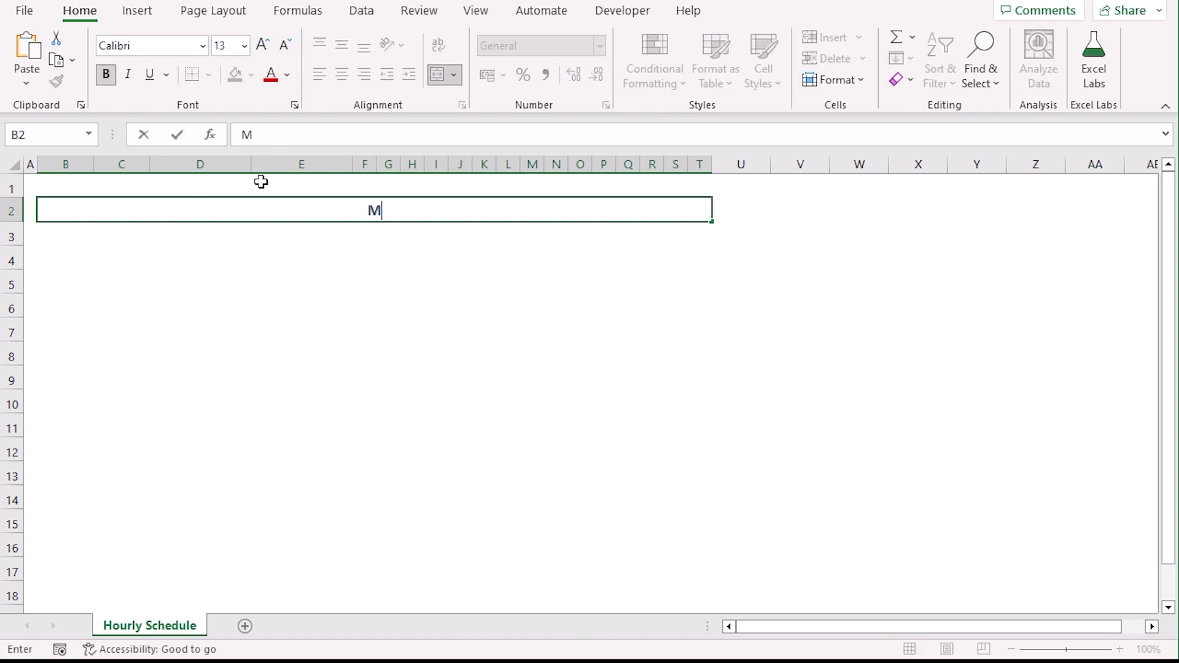
text(aking an)
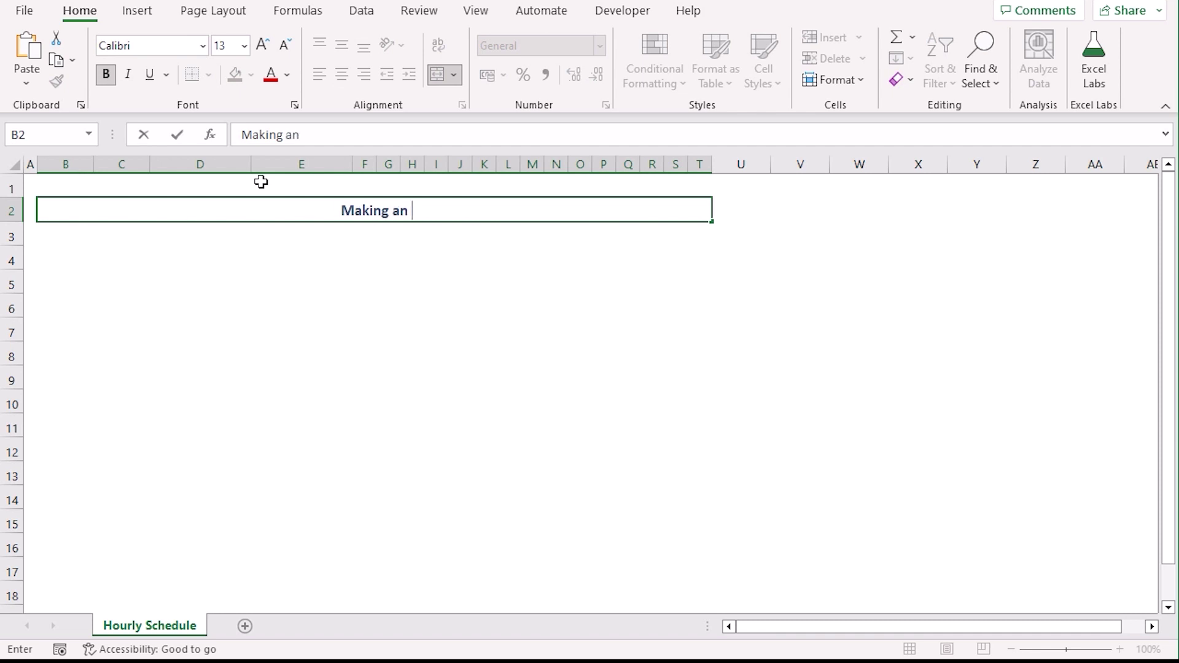
text( Hourly Sc)
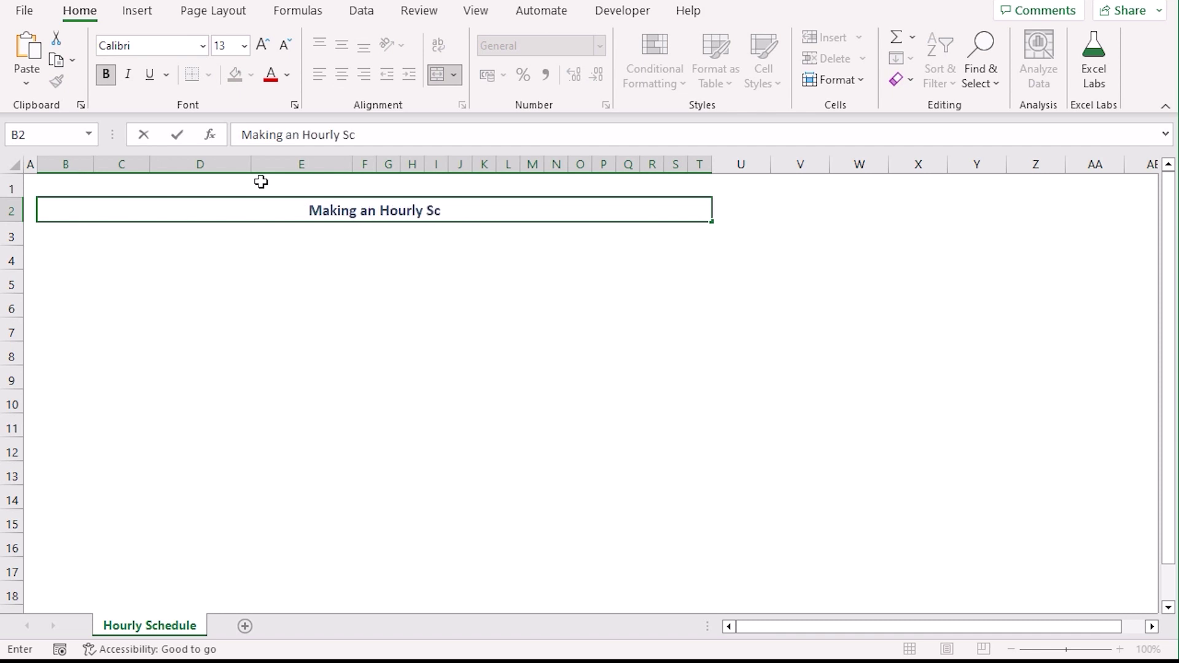
text(hedule)
key(Return)
key(Up)
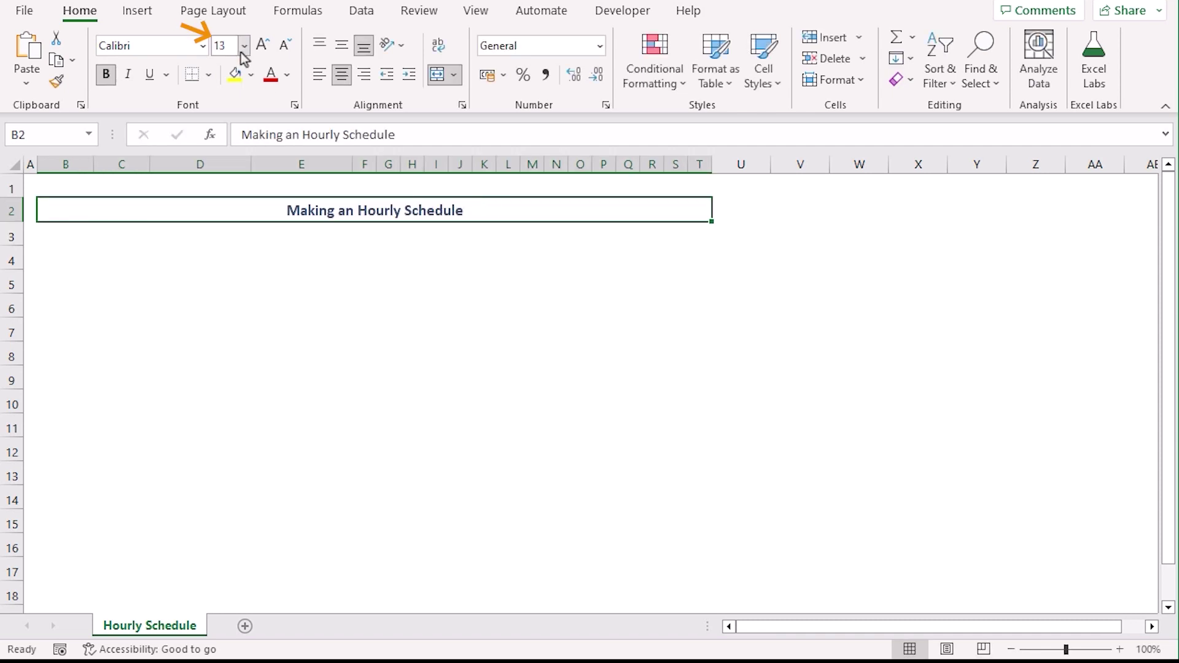
click(244, 47)
click(235, 172)
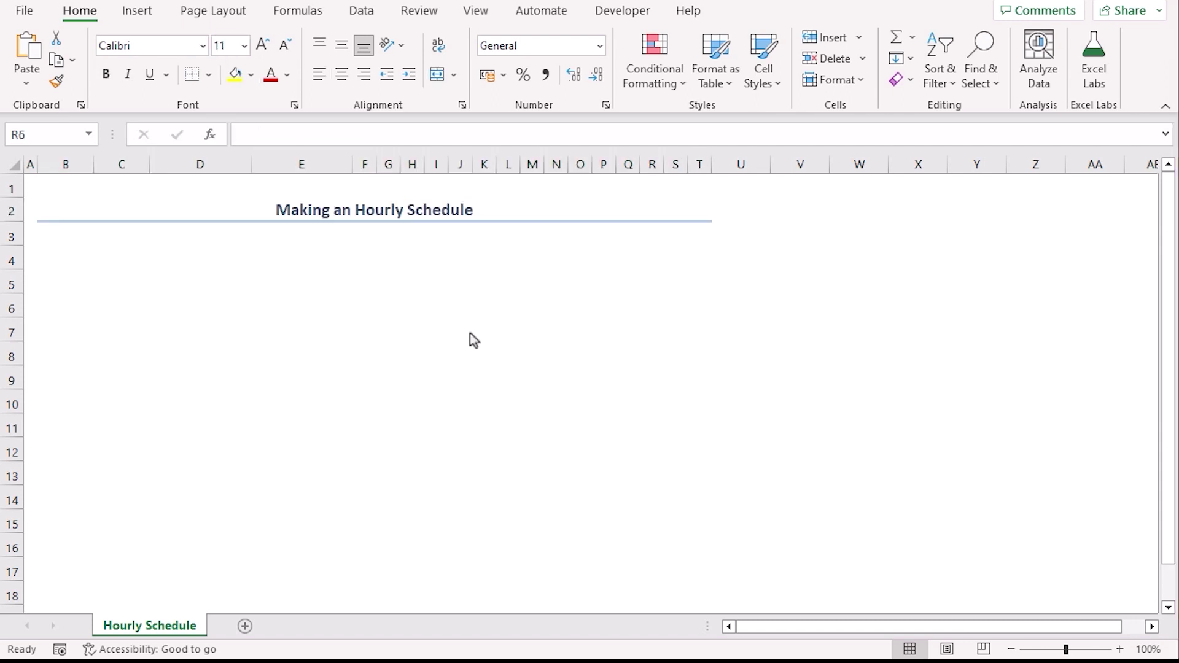
Merge O4:T4 with middle alignment and borders, then enter 'Date: 01 January, 2023'.
click(582, 254)
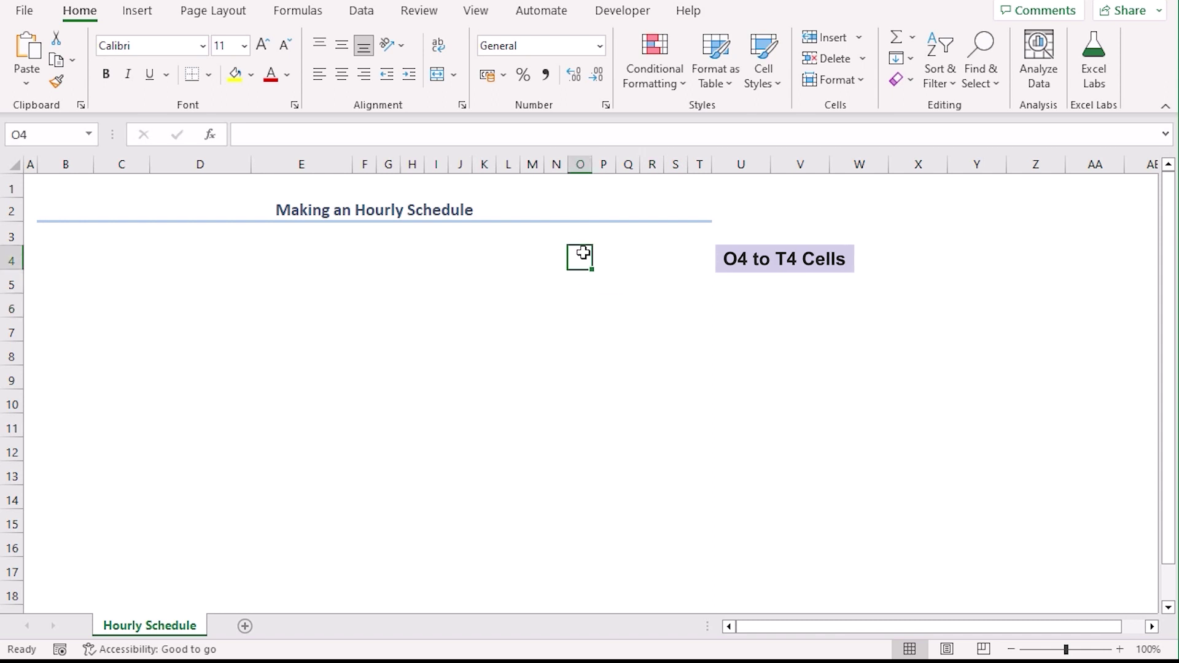
drag(580, 257, 707, 247)
click(437, 79)
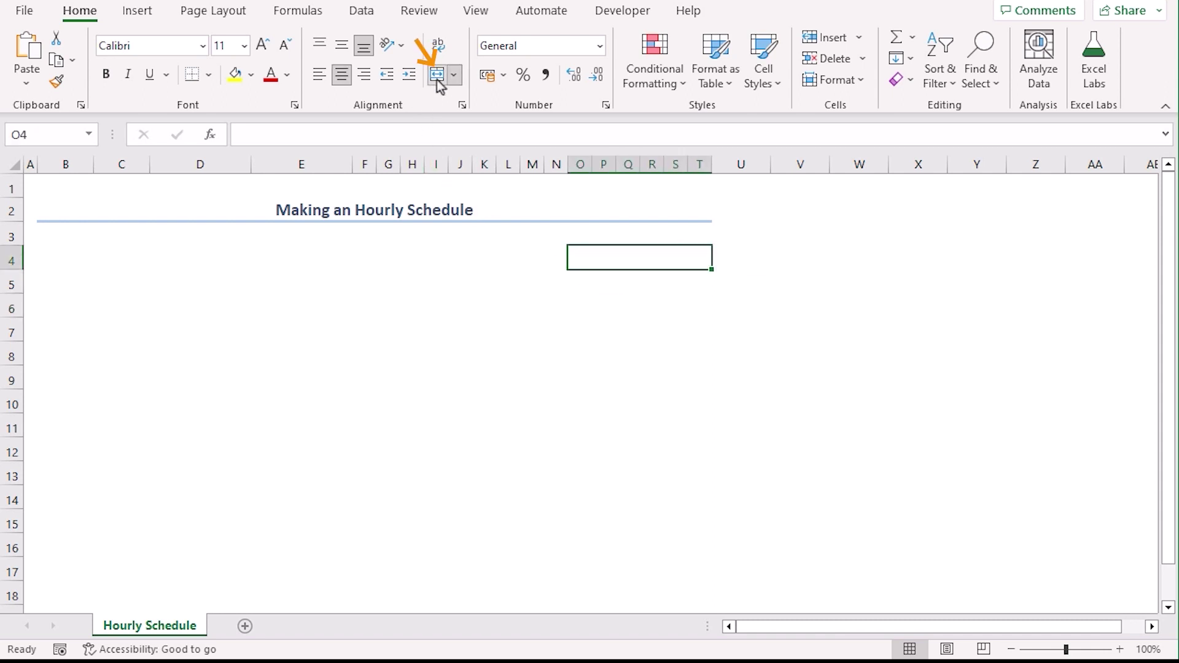
click(344, 49)
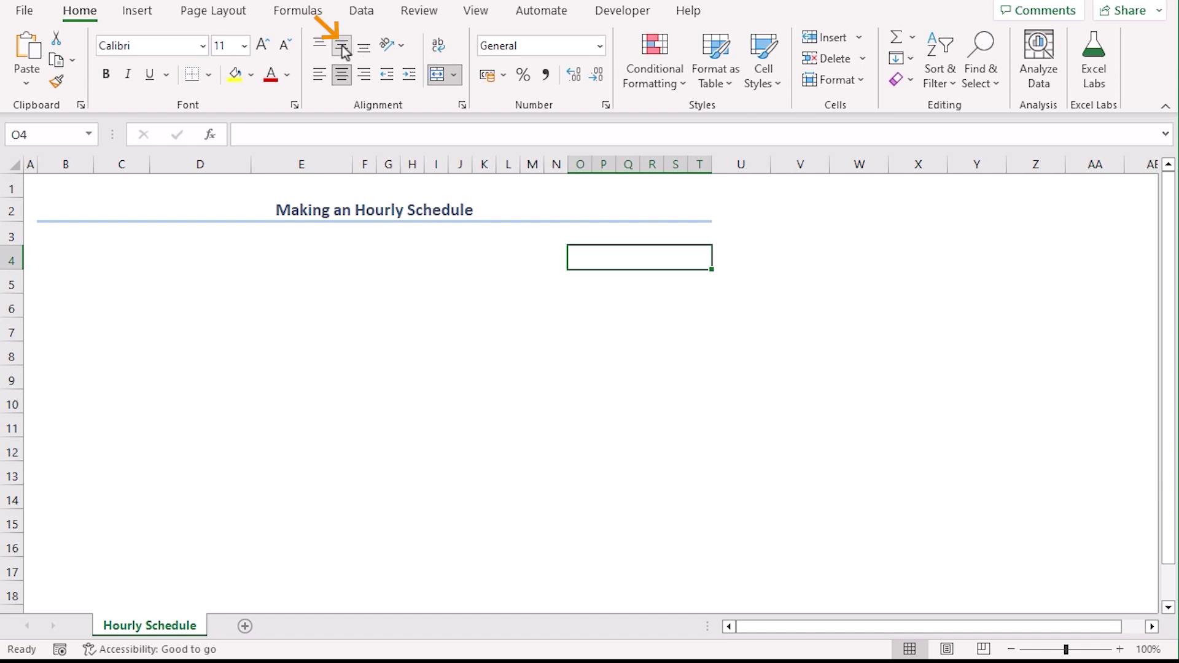
click(210, 79)
click(238, 256)
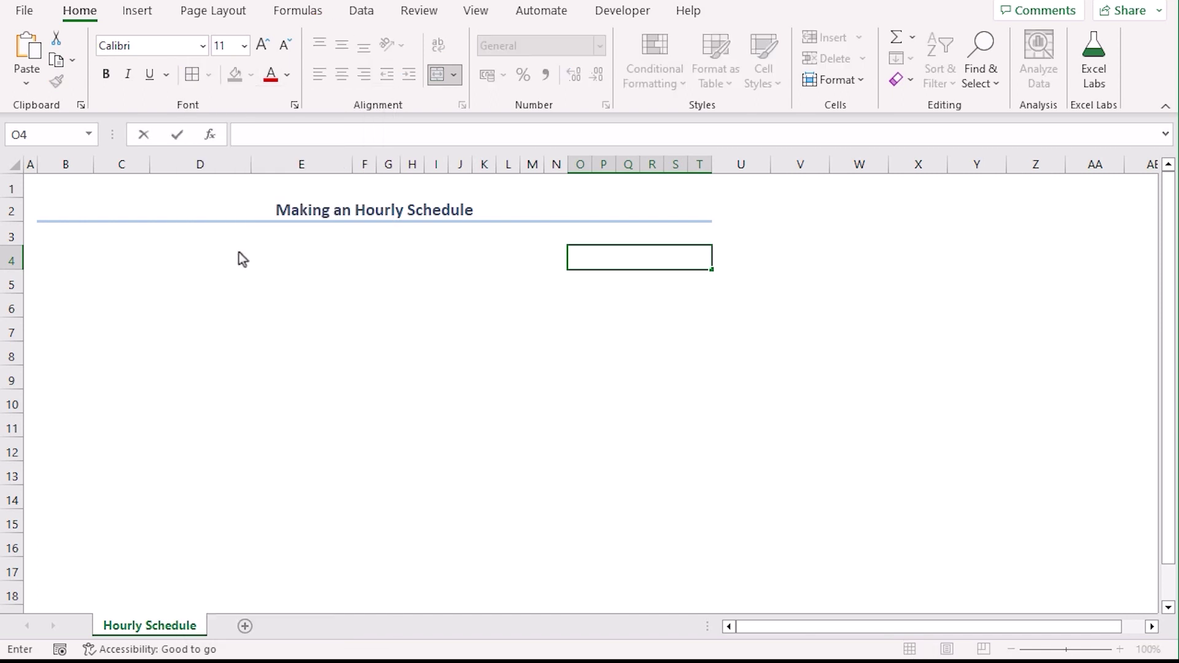
text(Date)
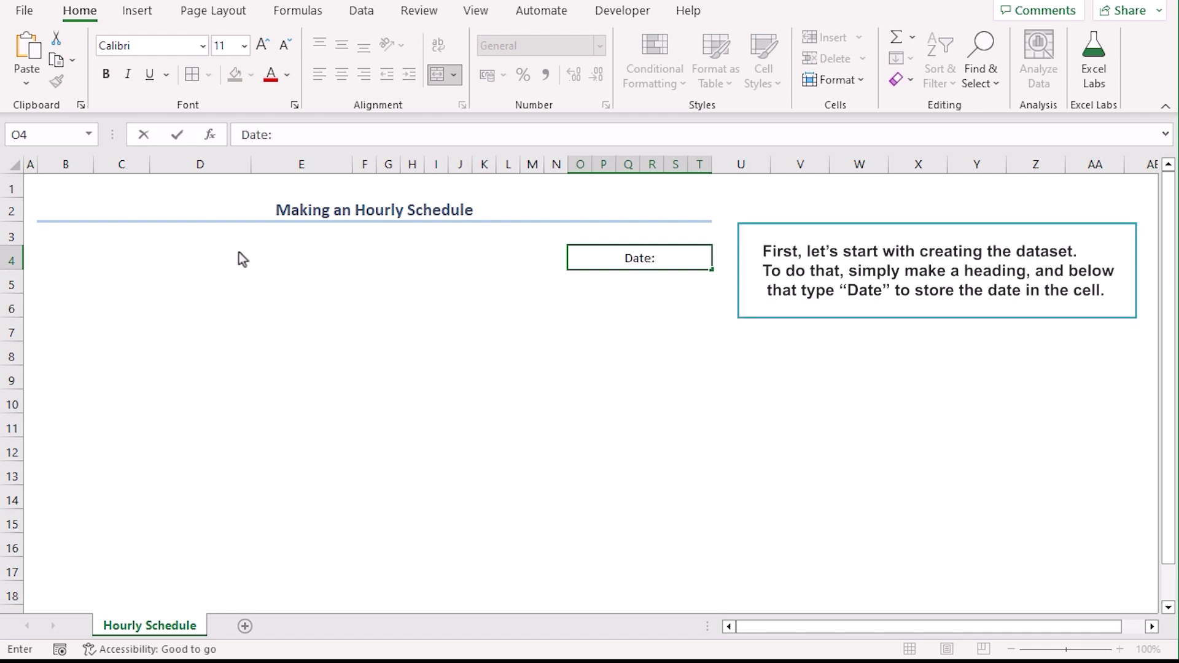
text(: 01 Ja)
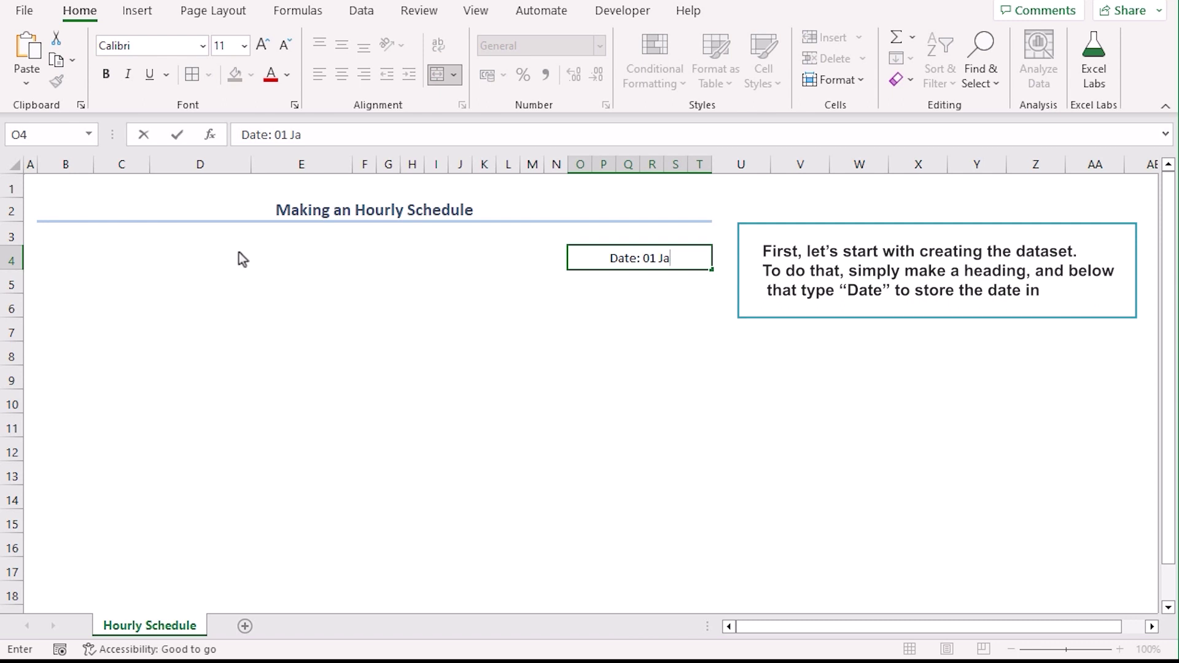
text(nuary,)
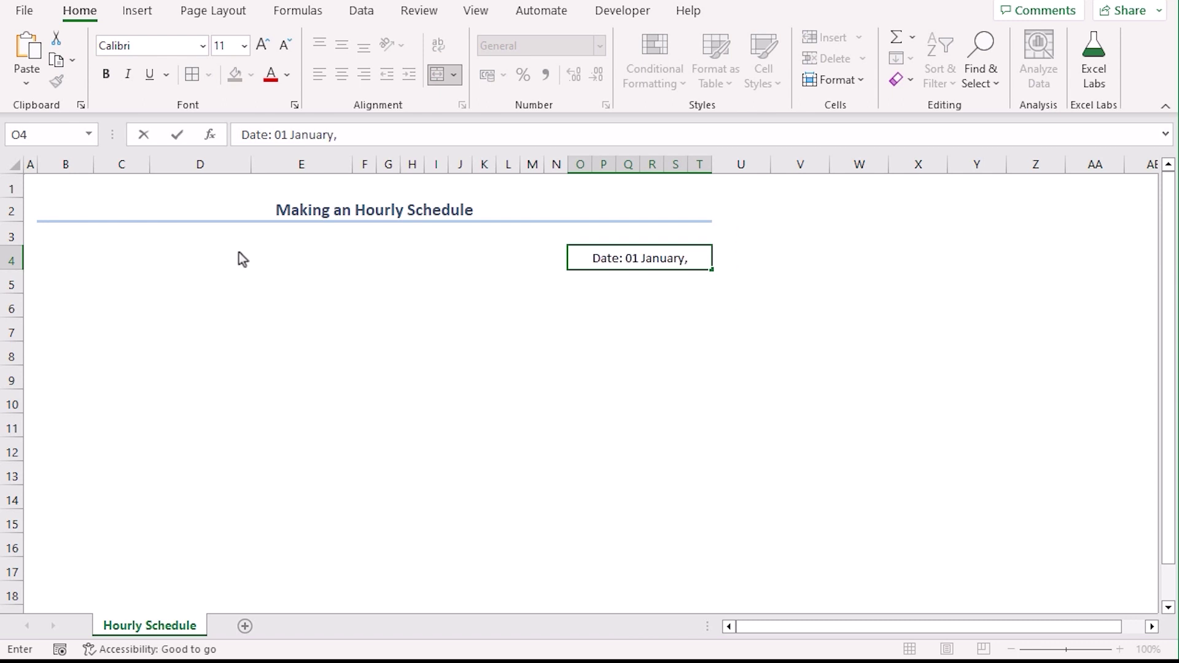
text( 2023)
key(Return)
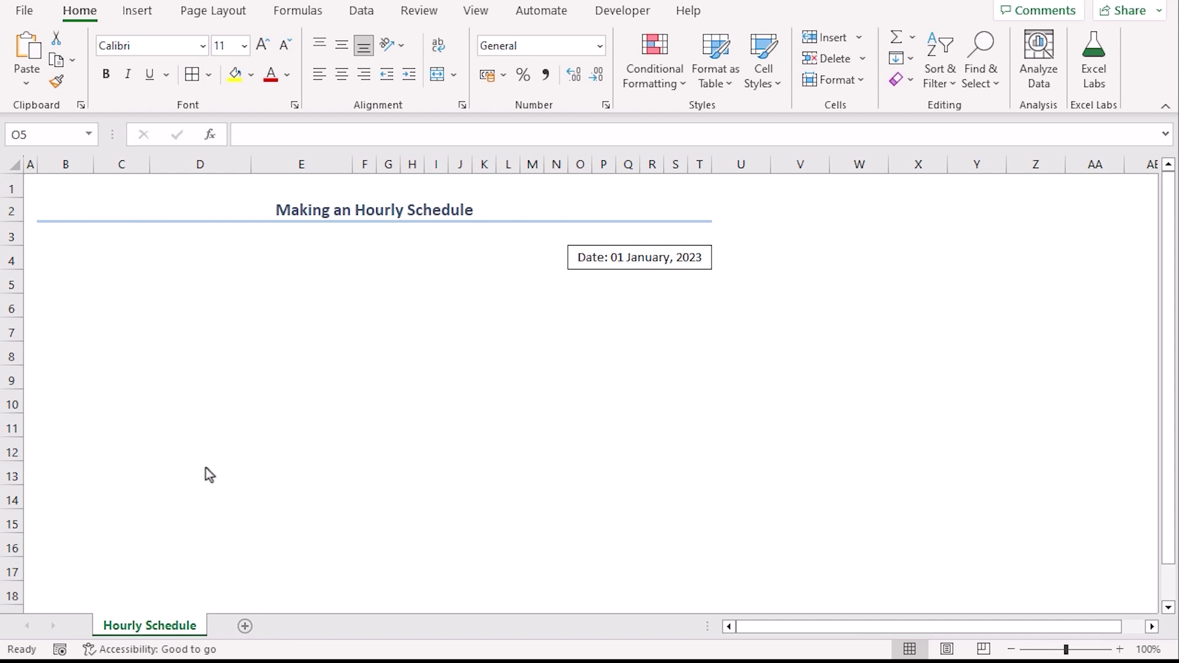
Type the headers Serial No, ID, Employee Name and Total Working Hours across B6:E6.
click(72, 309)
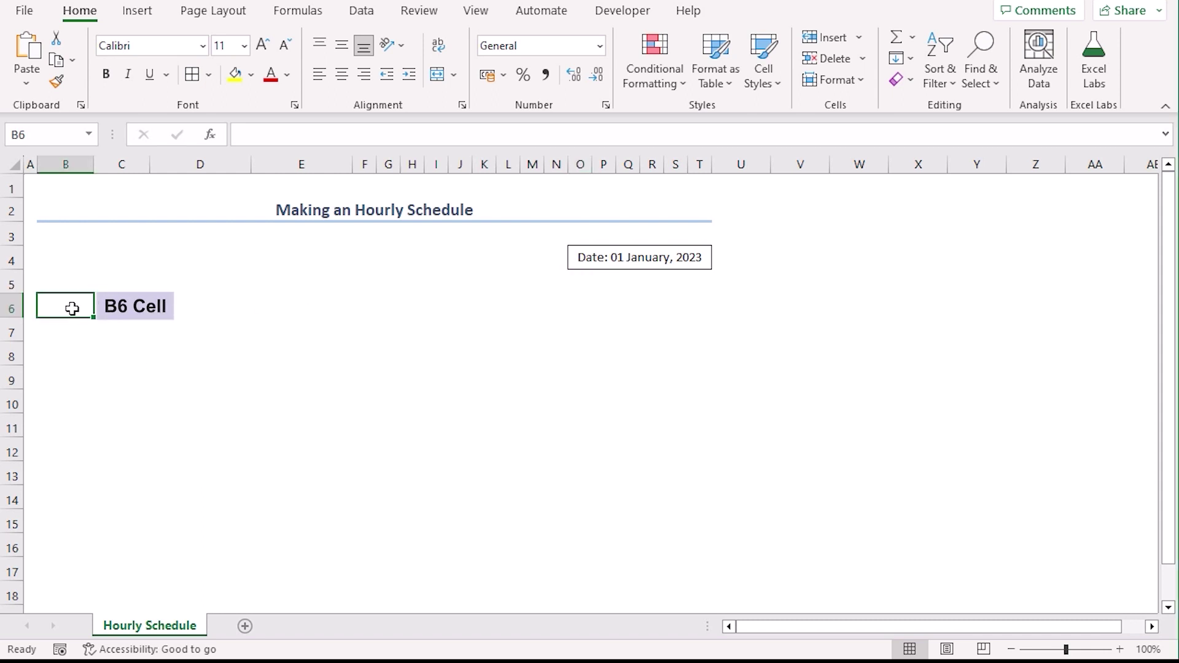
text(Ser)
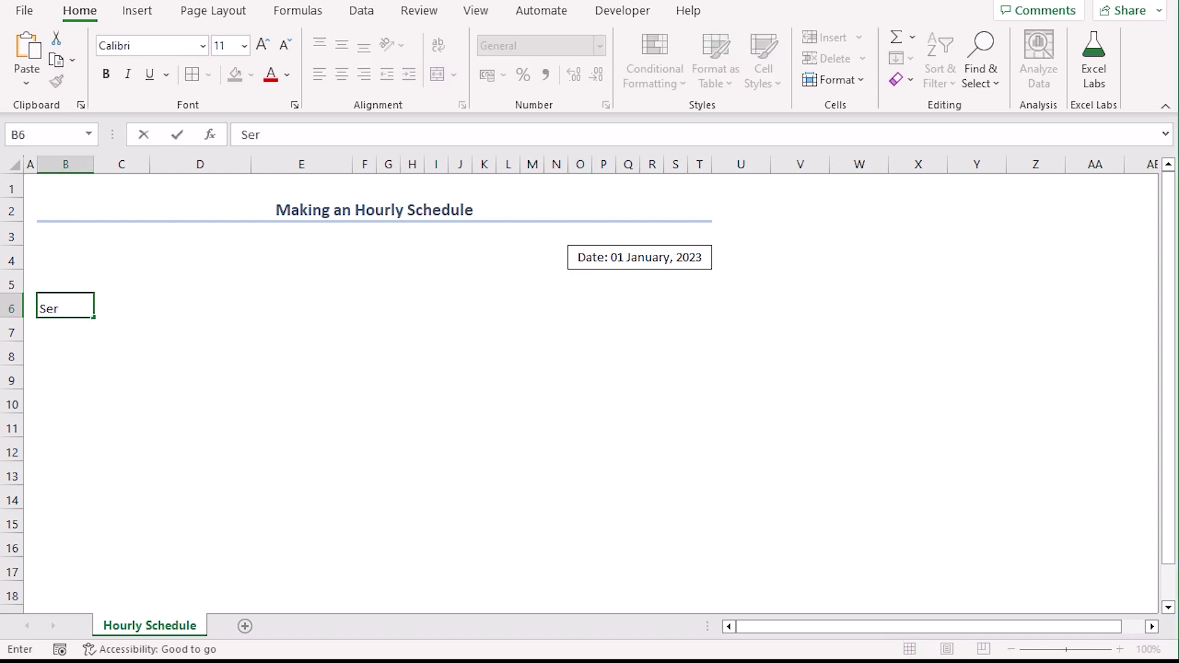
text(ial No.)
key(Tab)
text(ID)
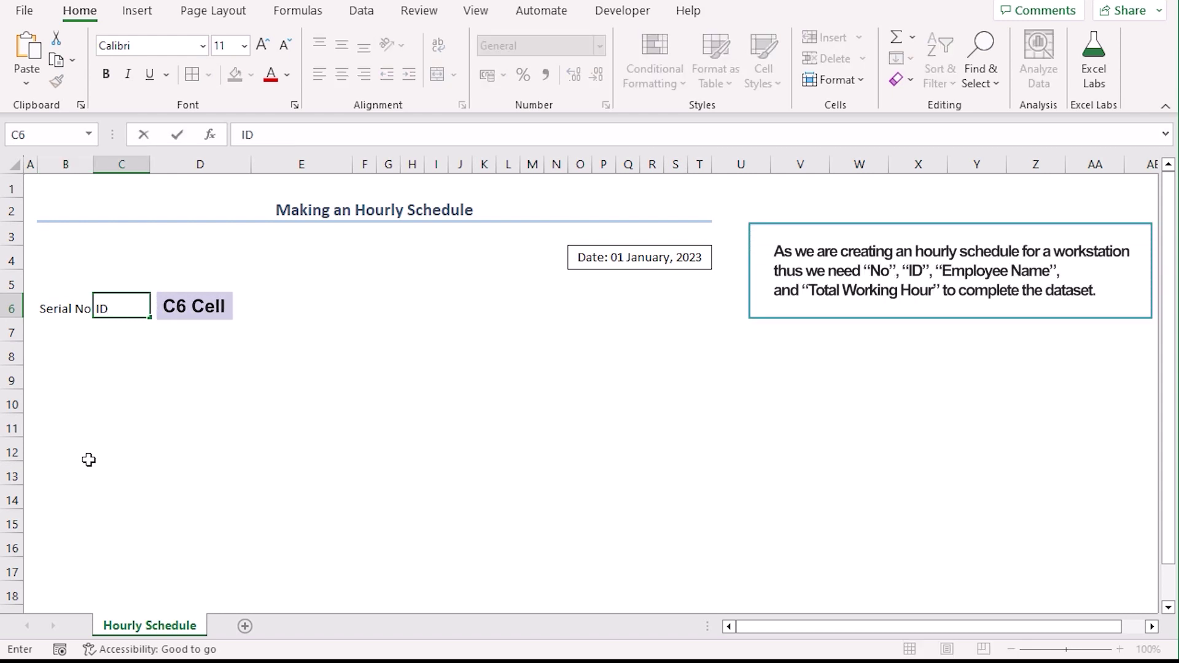
key(Tab)
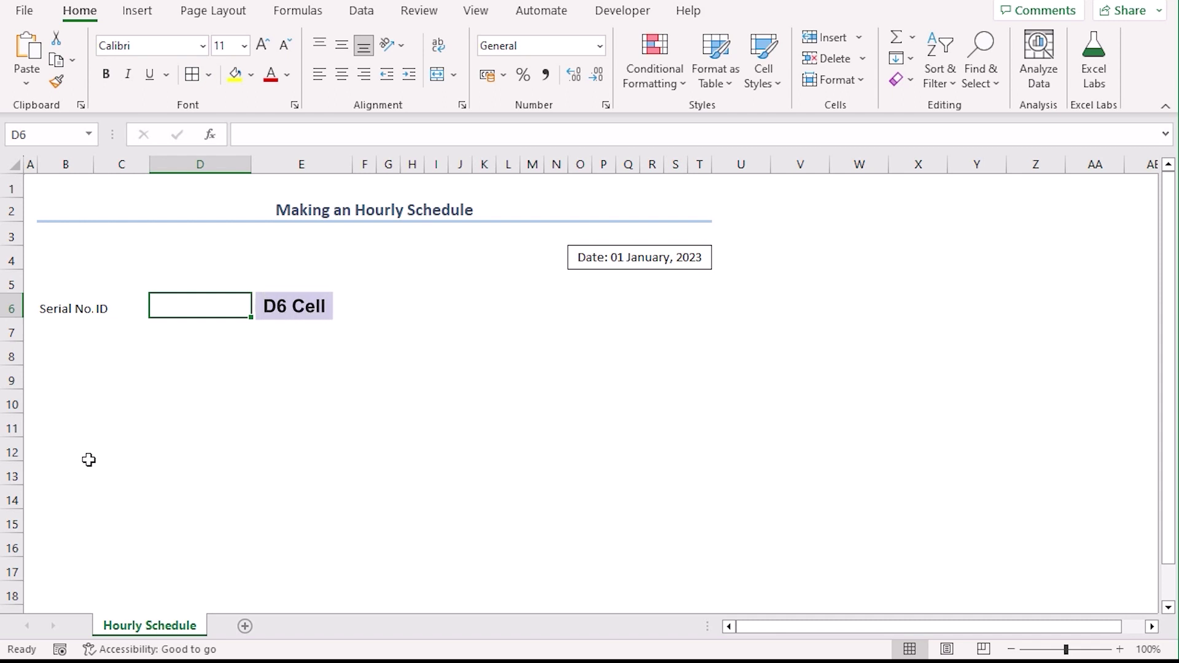
text(Emplo)
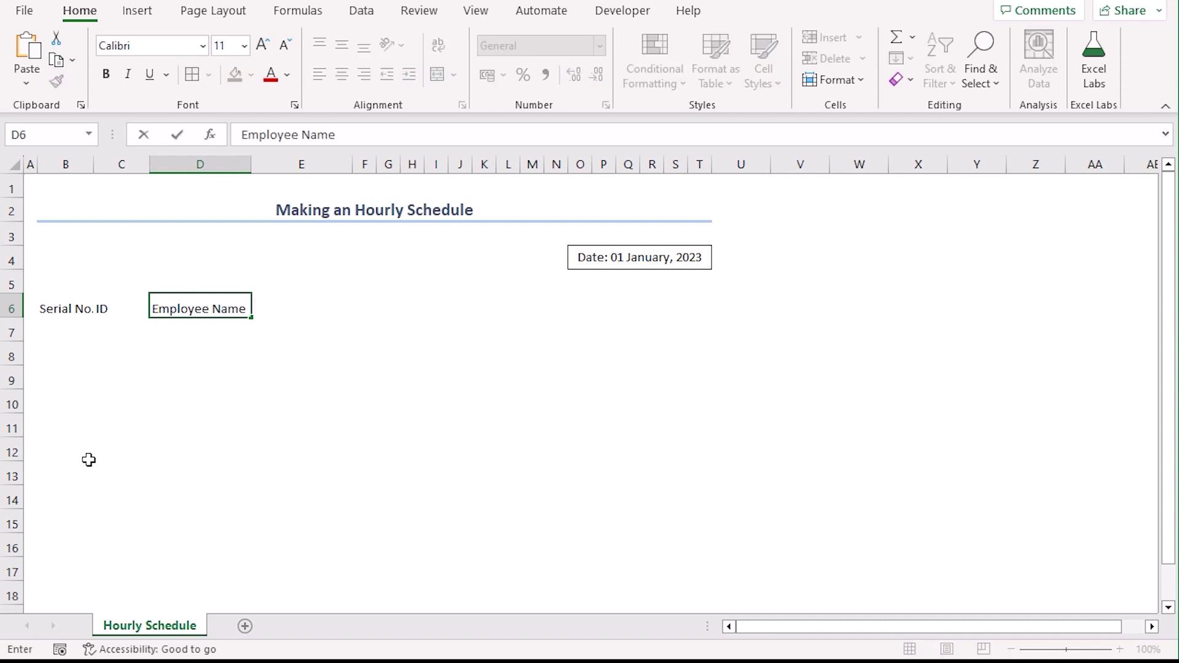
text(yee Name)
key(Tab)
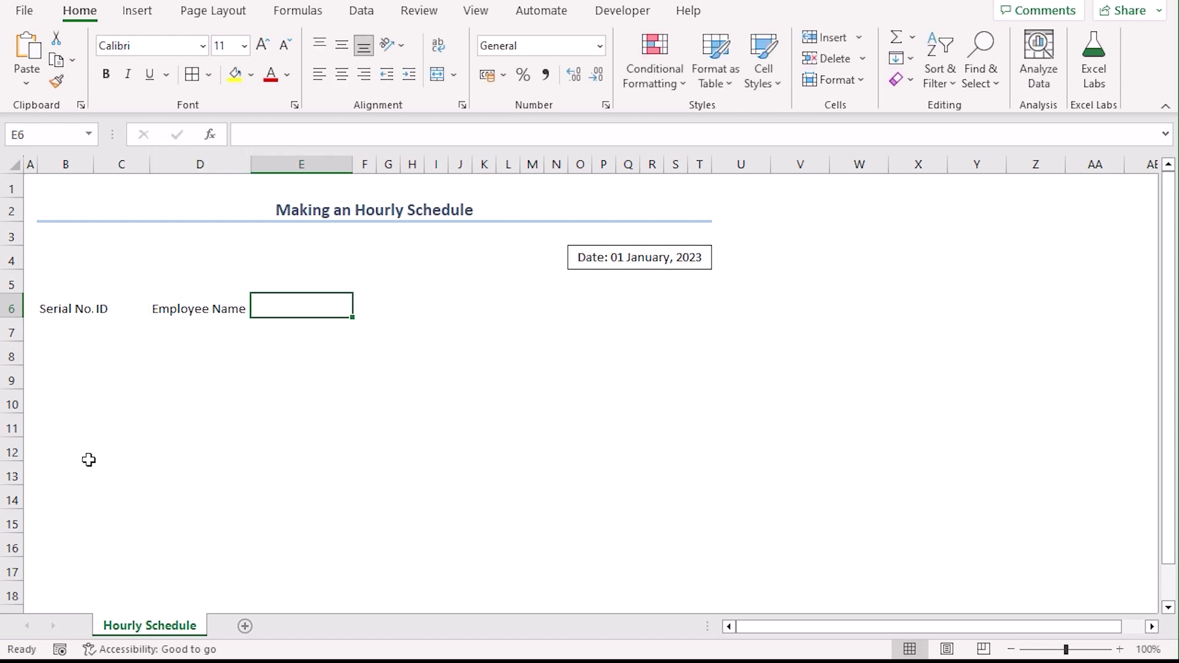
text(T)
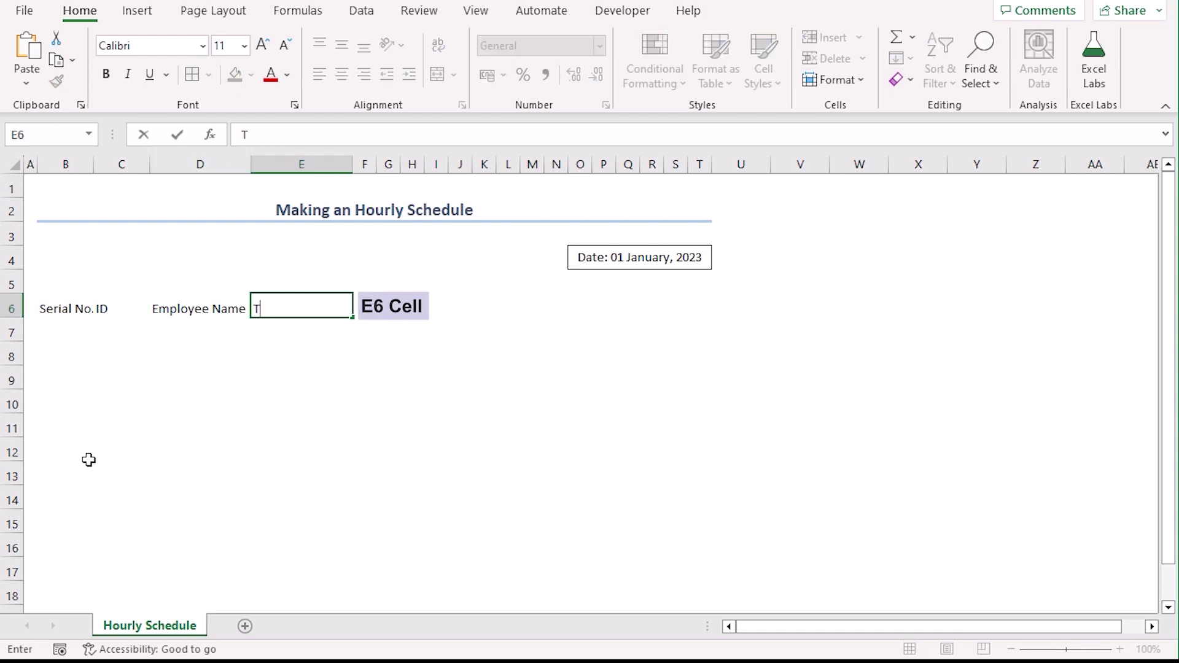
text(otal W)
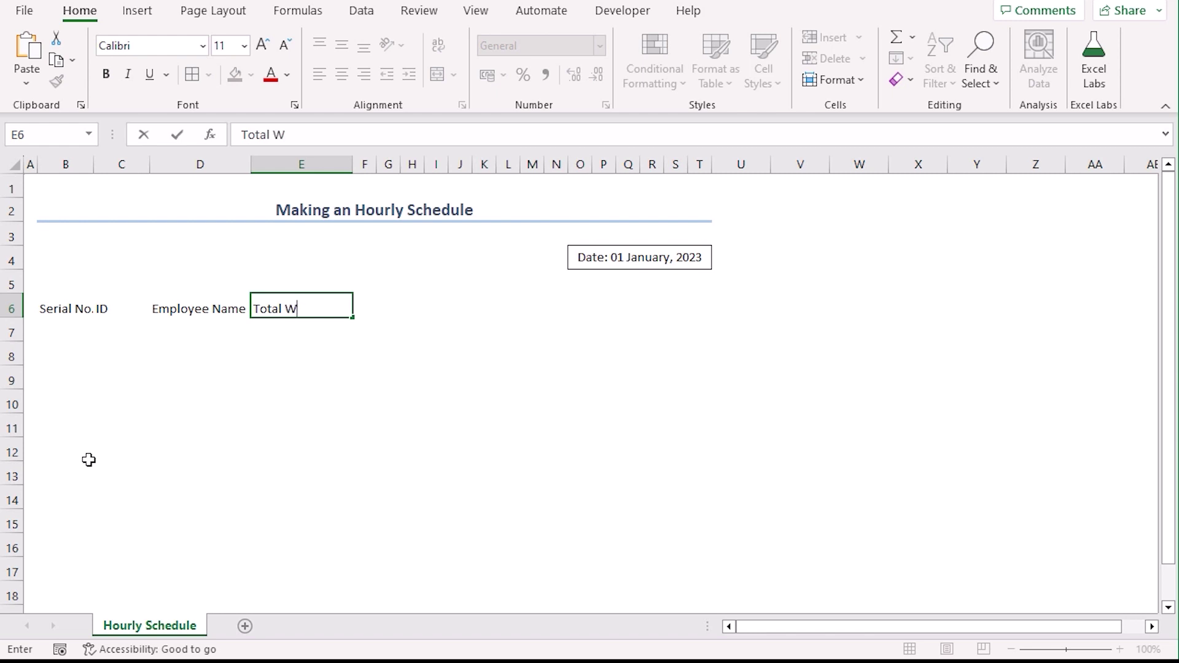
text(orking Hours)
click(12, 308)
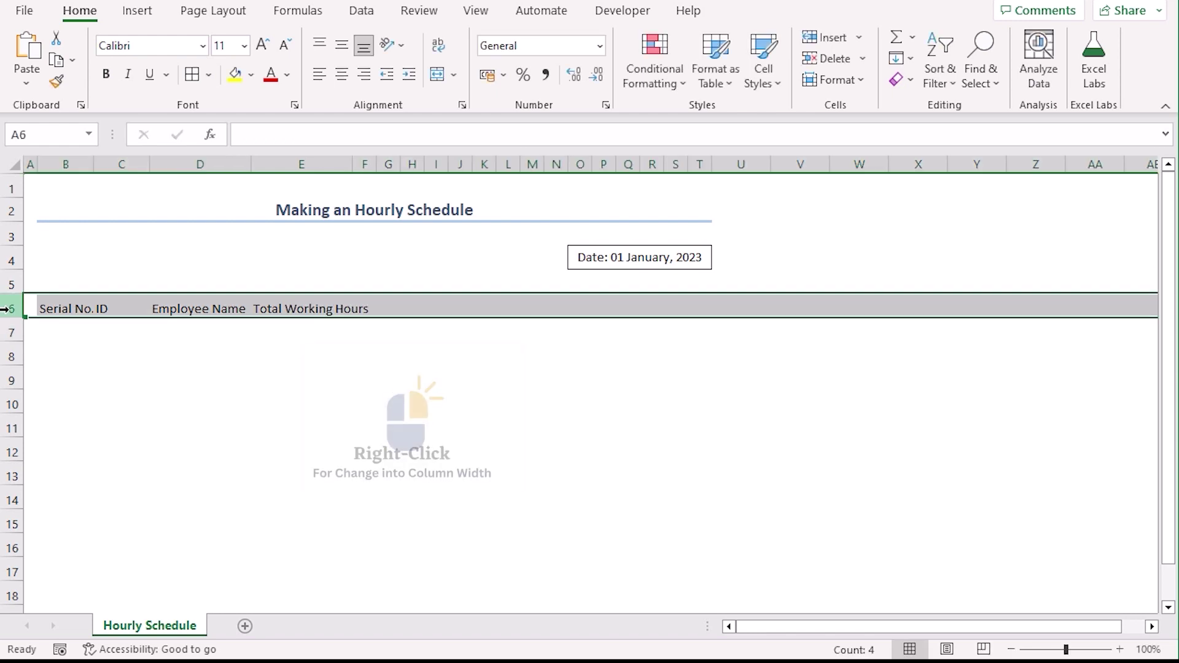
right_click(11, 308)
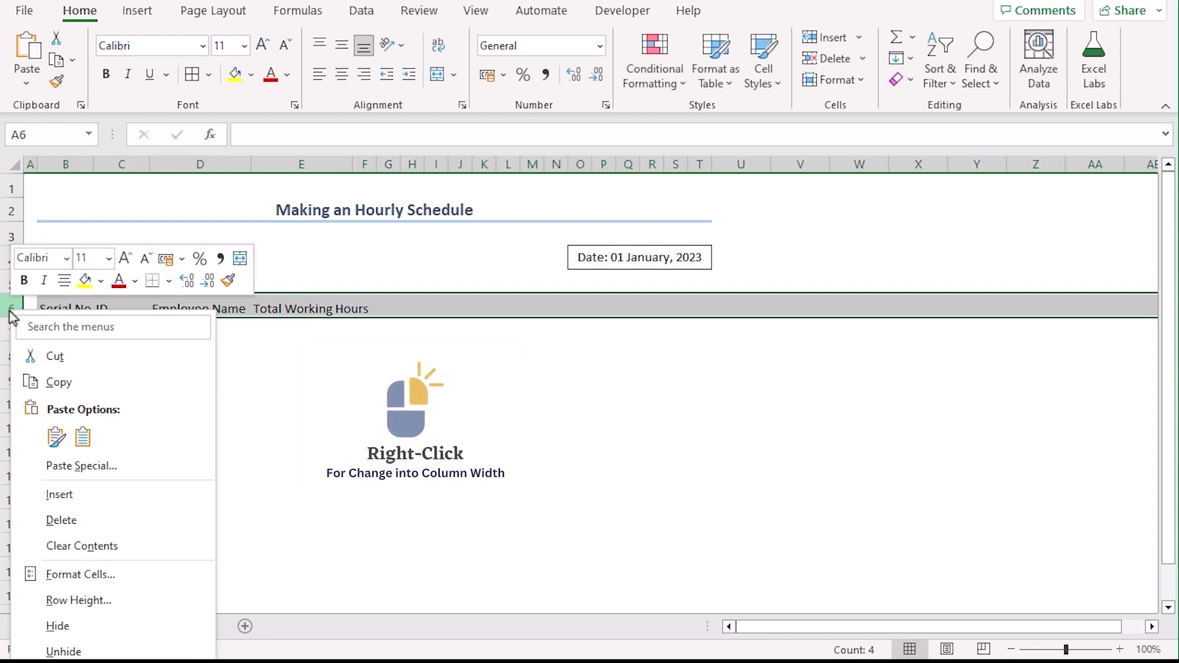
Increase the height of header row 6.
click(150, 600)
drag(129, 583, 255, 442)
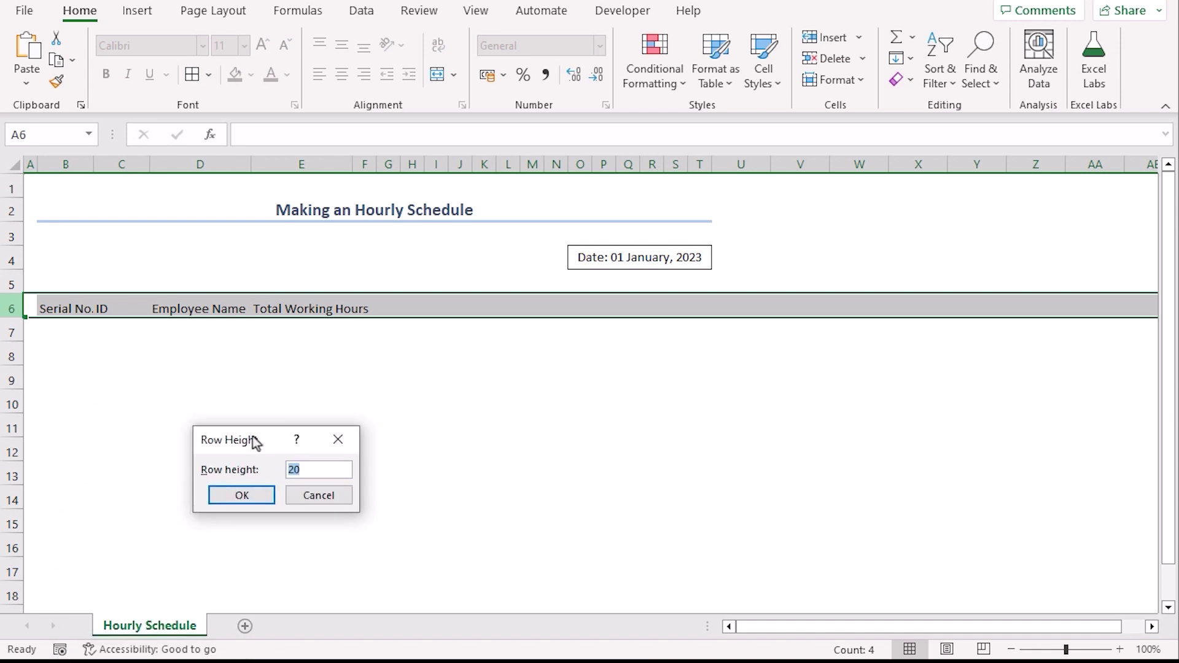
key(Return)
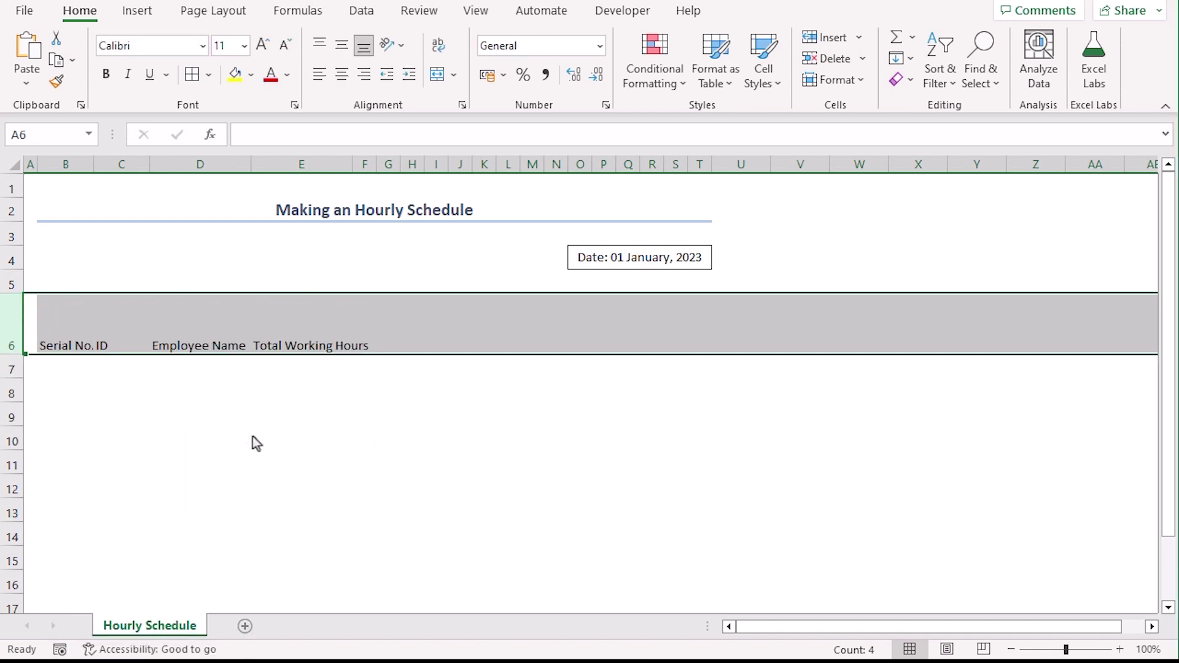
Wrap the B6:F6 headers and centre them vertically and horizontally.
click(60, 320)
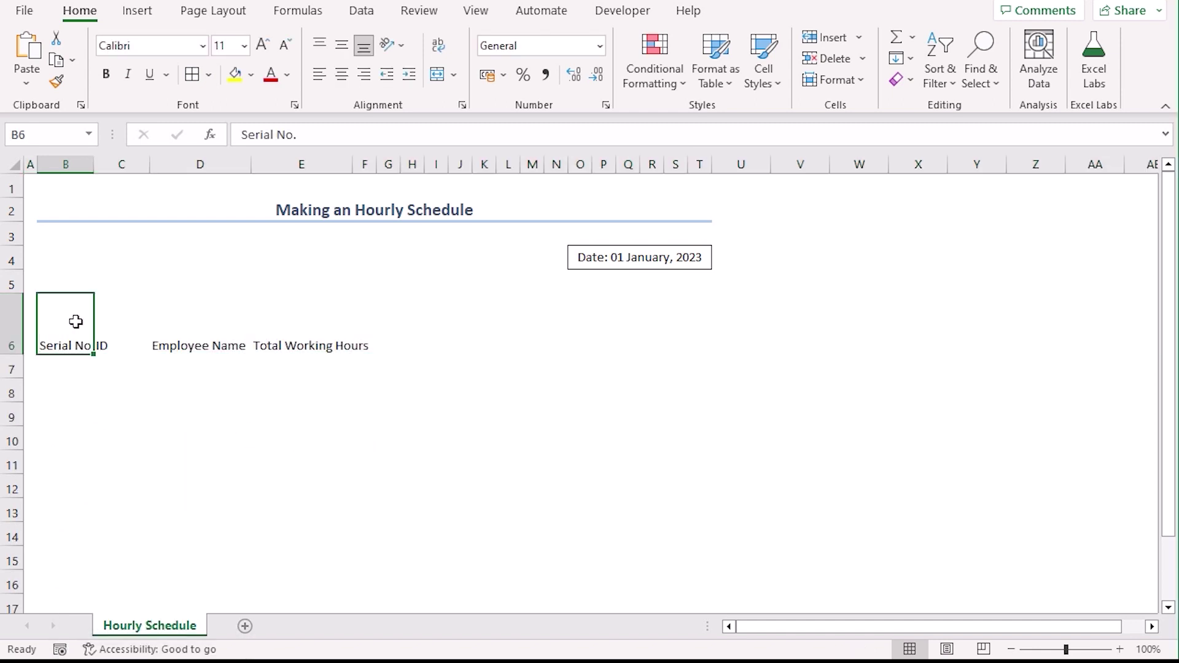
drag(75, 322, 360, 303)
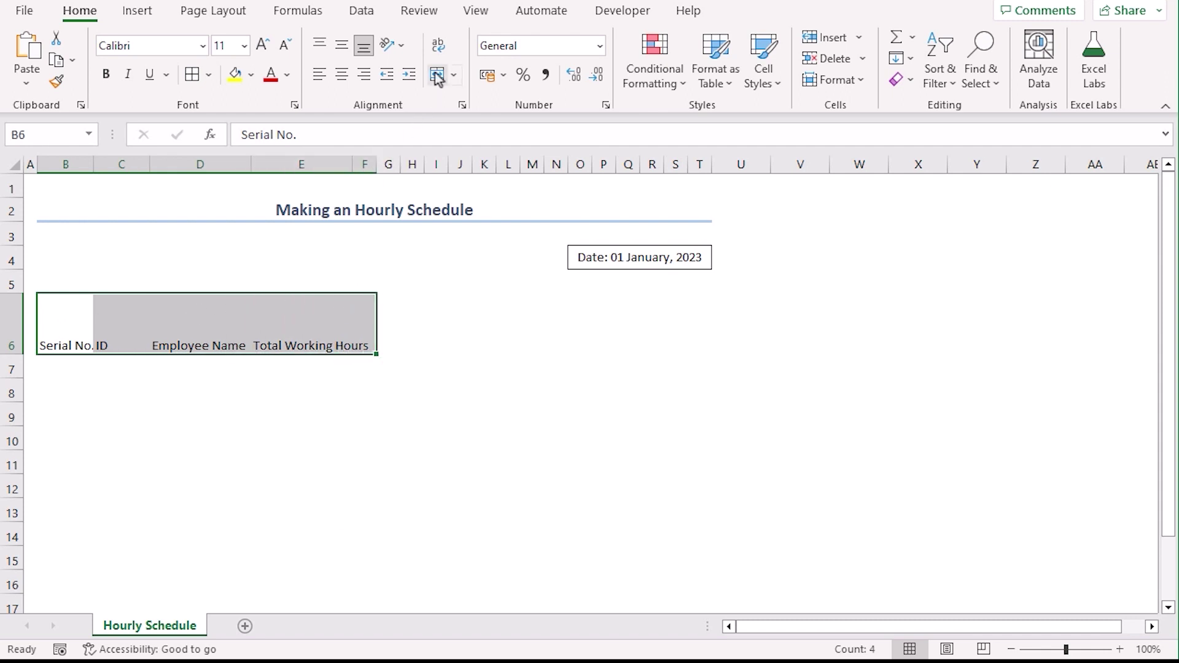
click(438, 45)
click(341, 47)
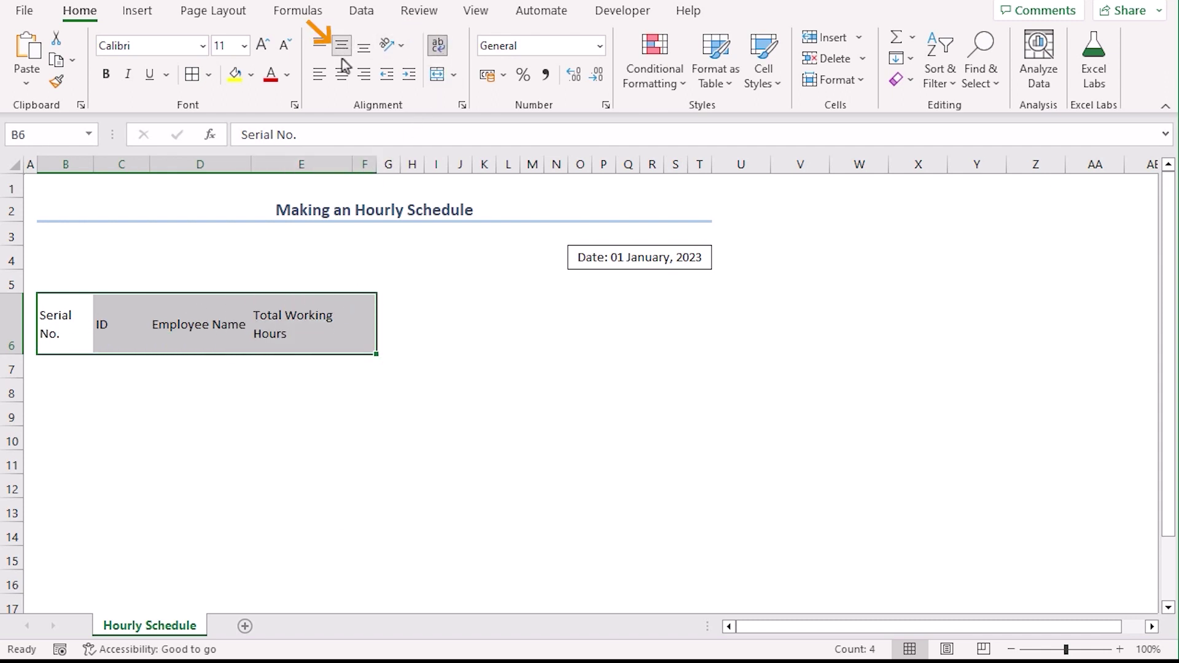
click(342, 74)
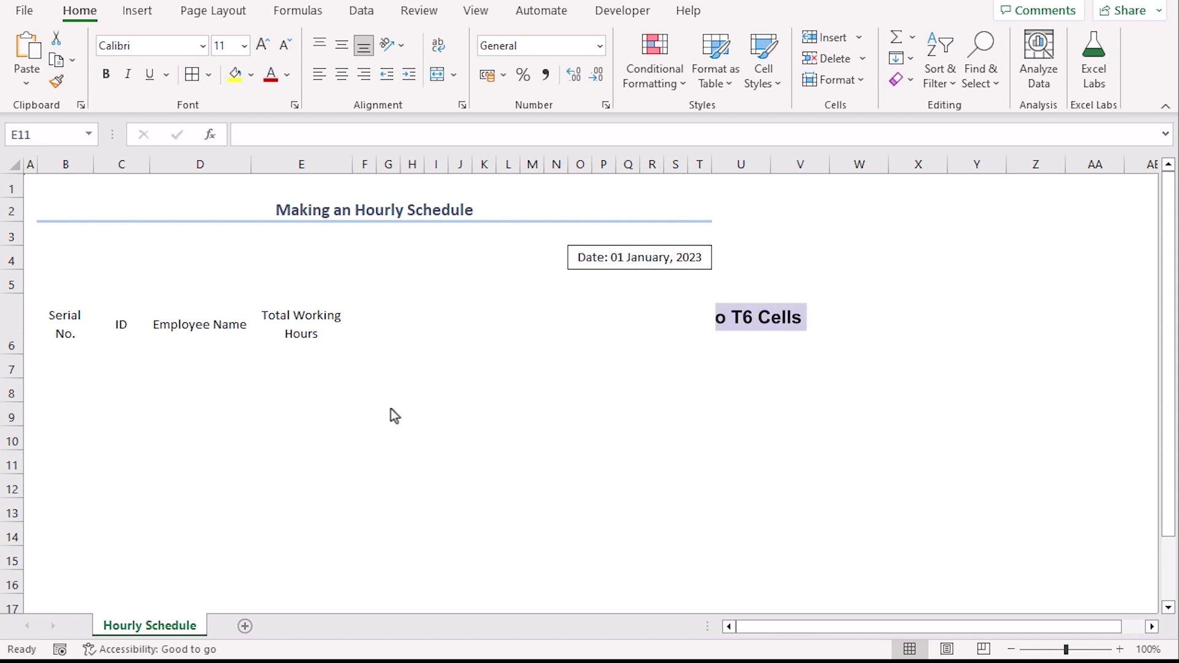
click(360, 331)
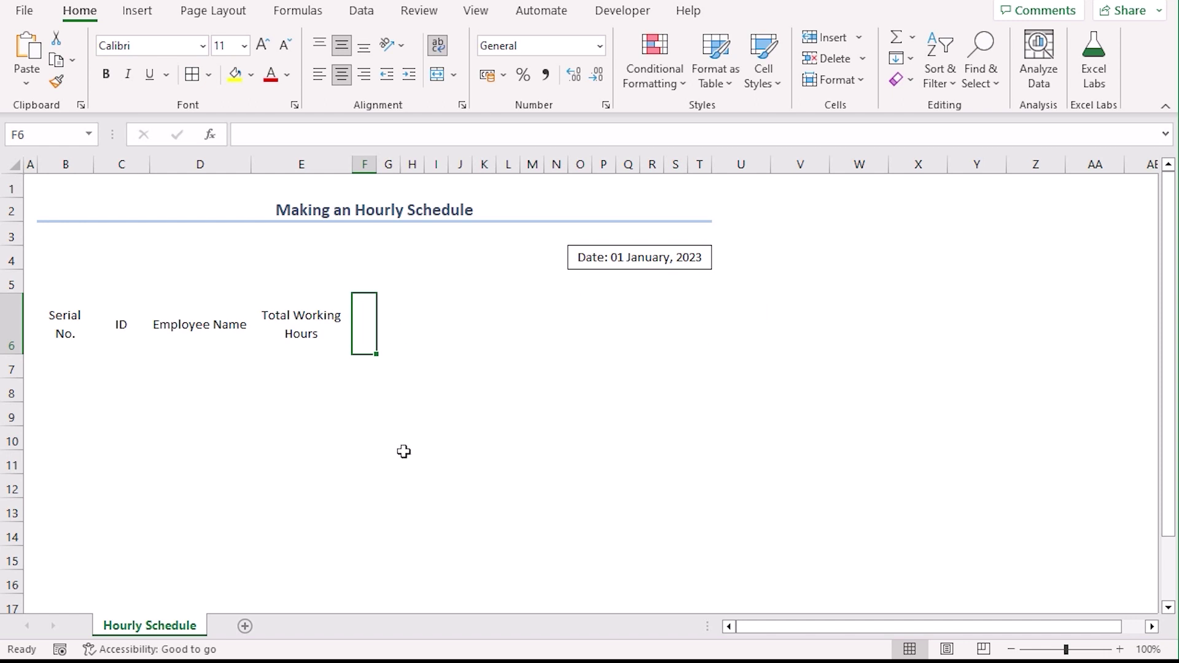
Enter 8 AM in F6 and rotate it to read upward.
text(8)
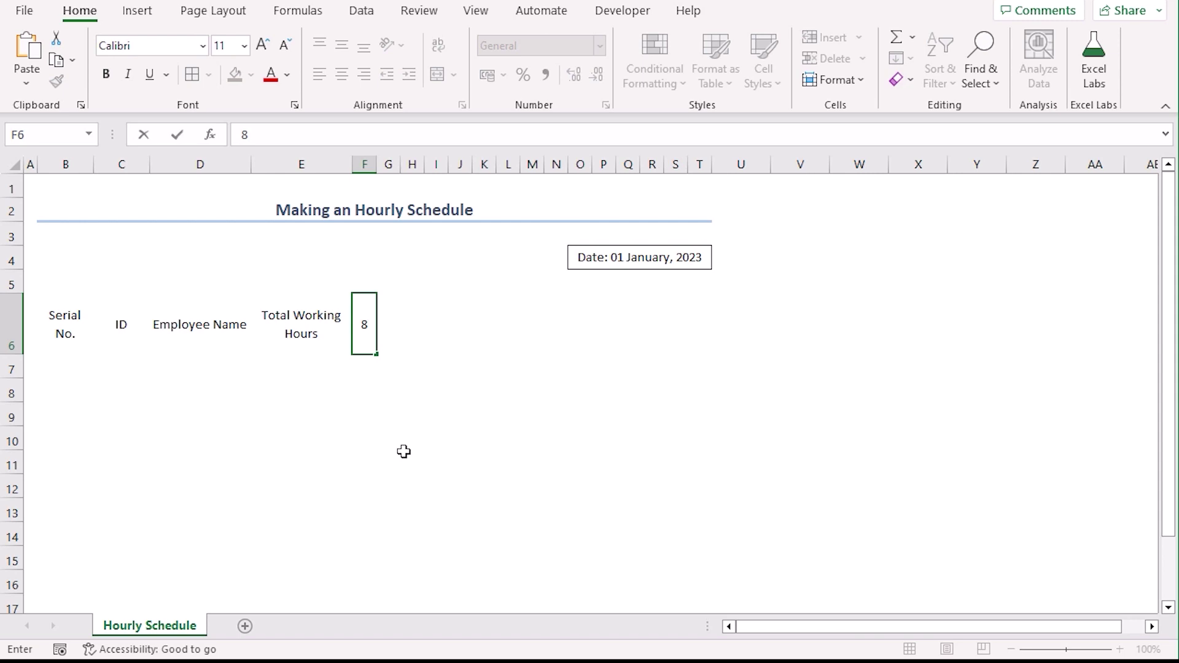
text( AM)
key(Return)
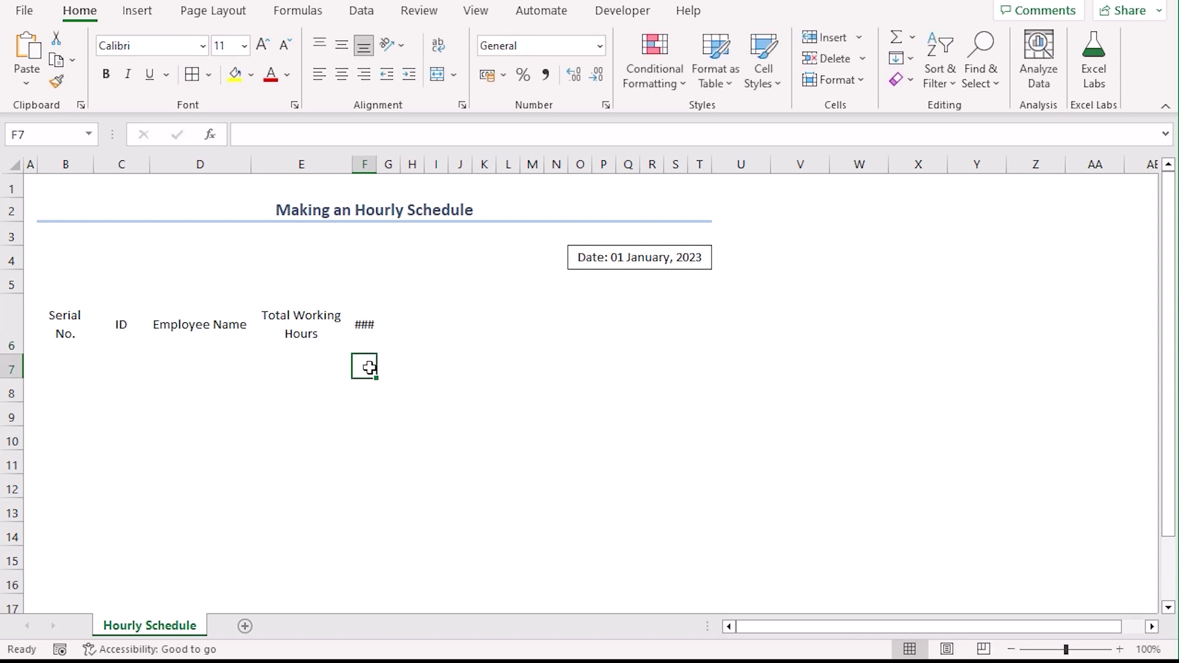
click(366, 349)
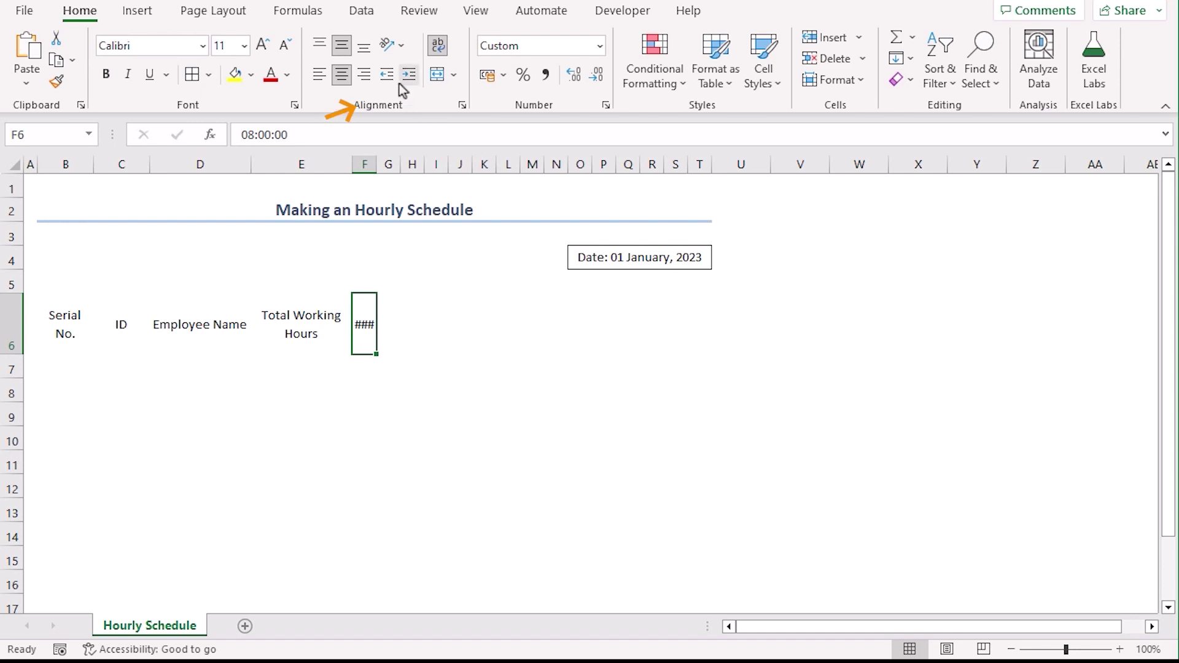
click(397, 50)
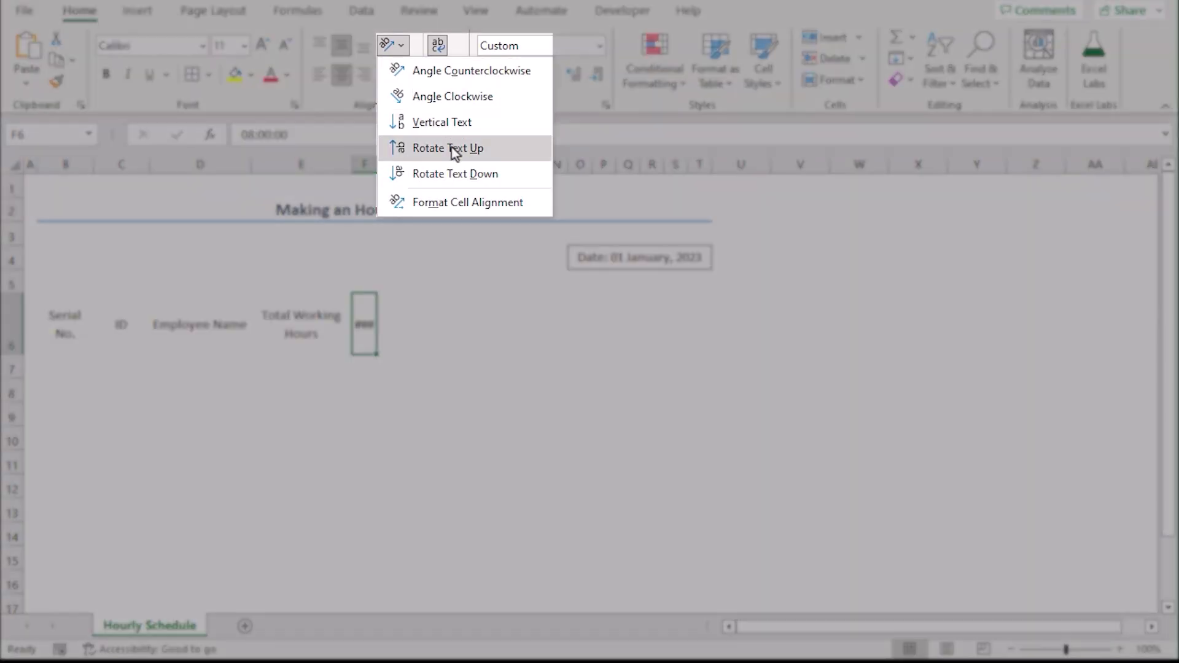
click(452, 148)
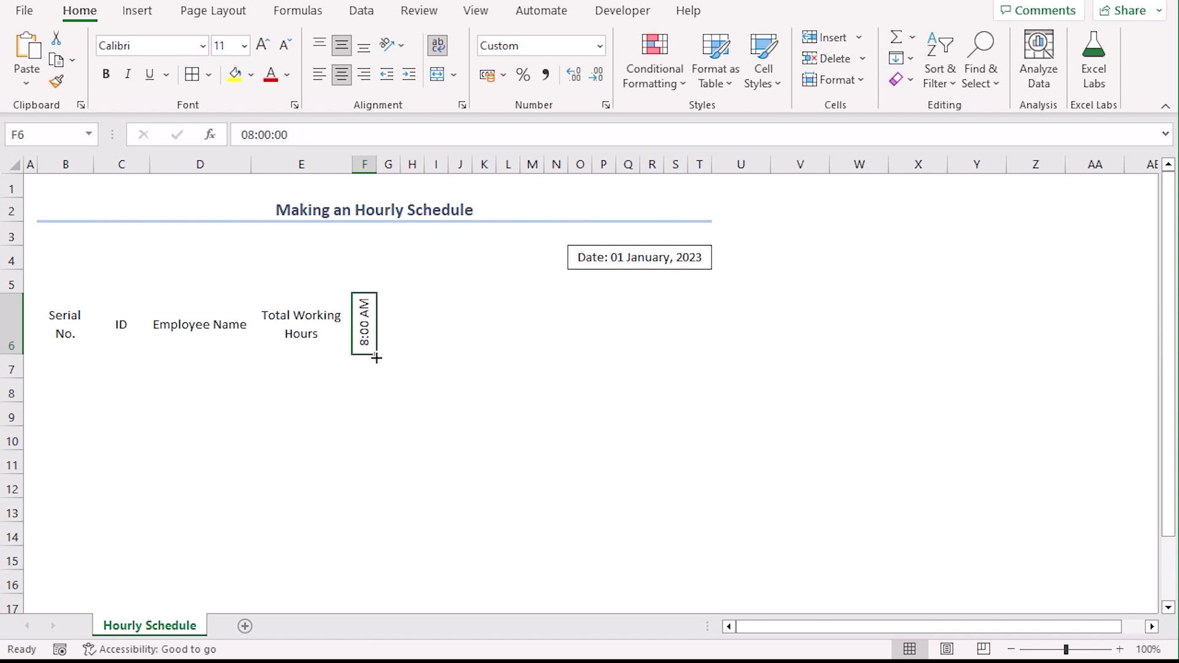
Fill the hourly times across F6:T6 up to 10:00 PM.
drag(377, 357, 703, 335)
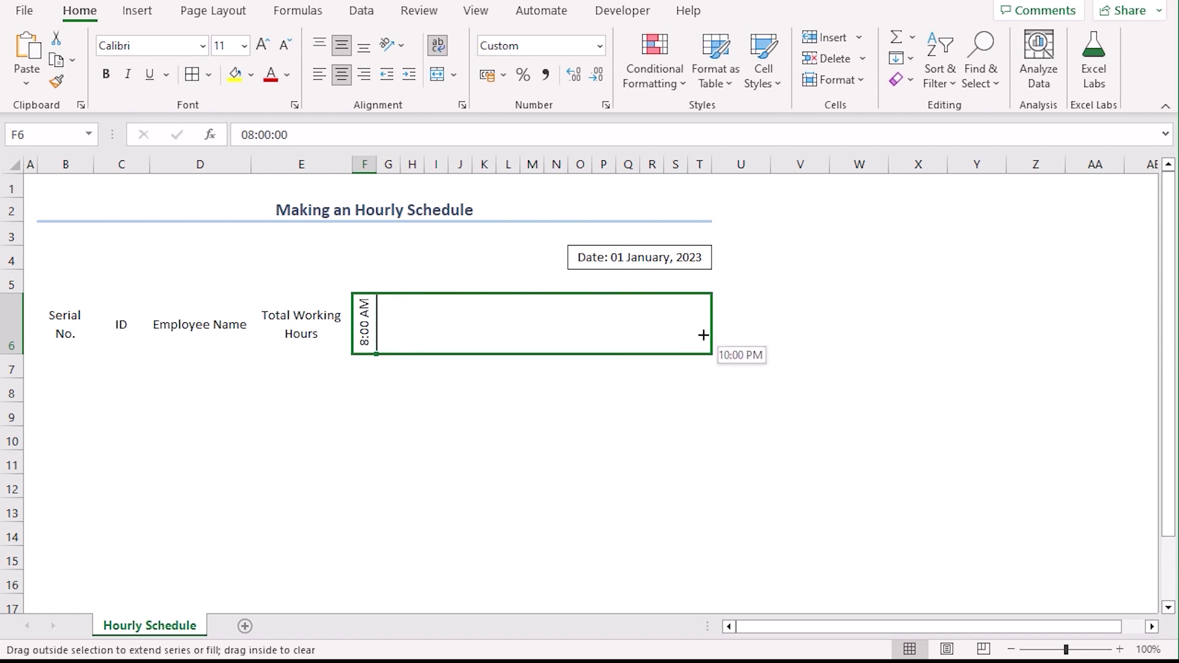
drag(703, 335, 703, 331)
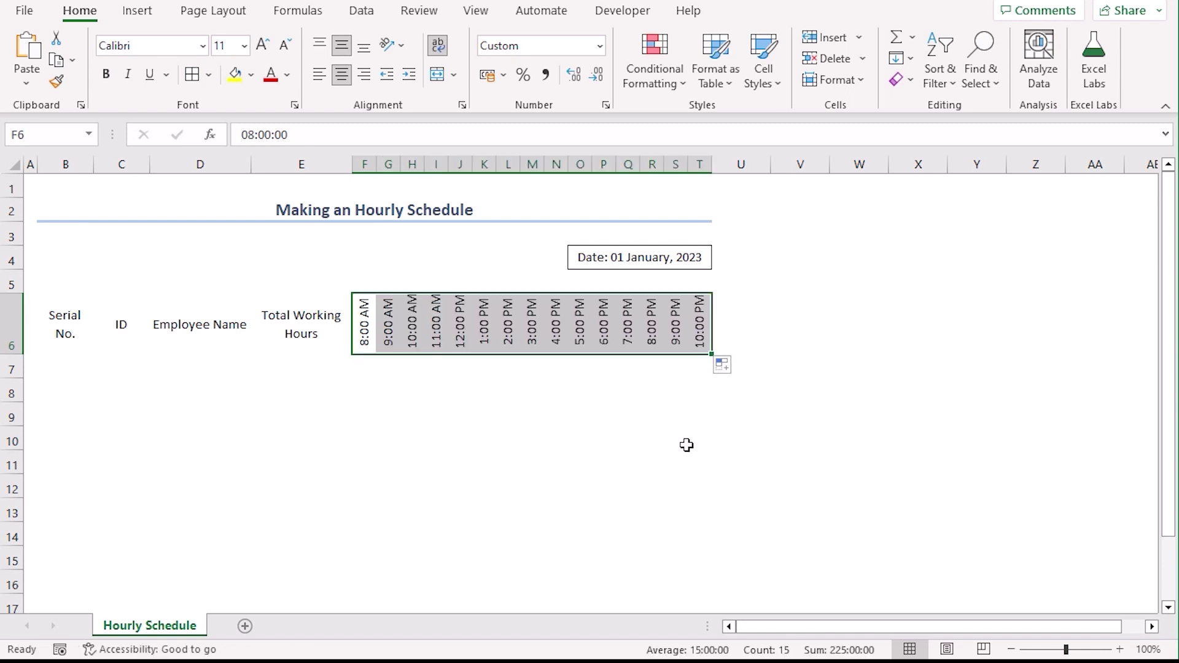
click(676, 462)
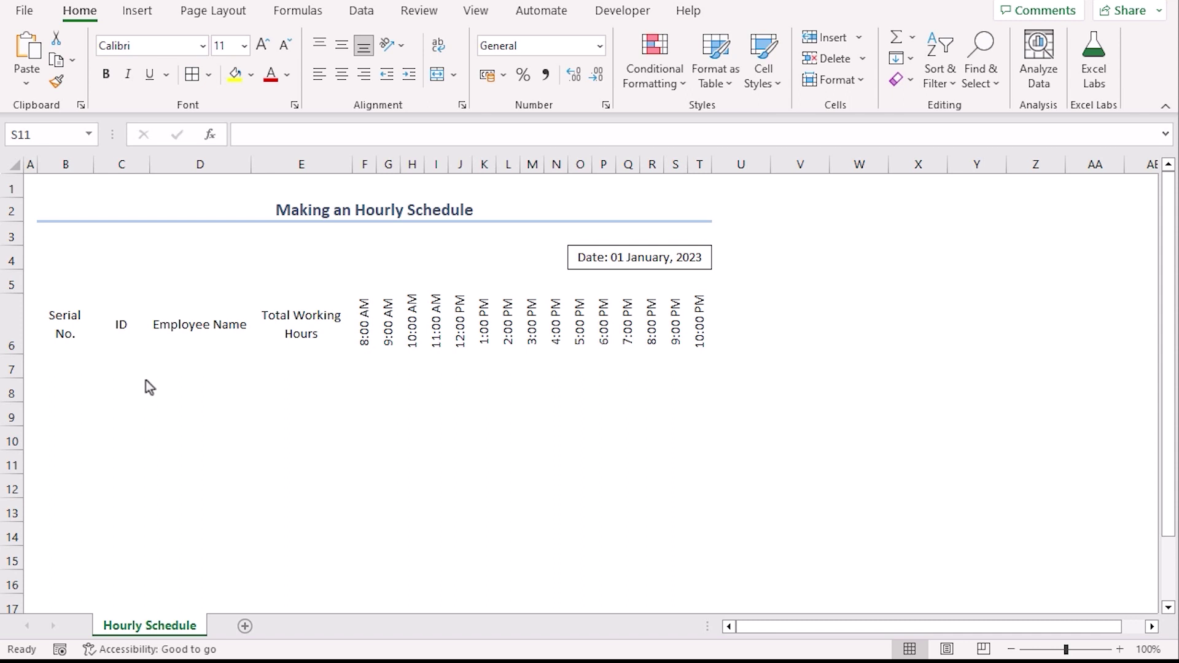
click(59, 372)
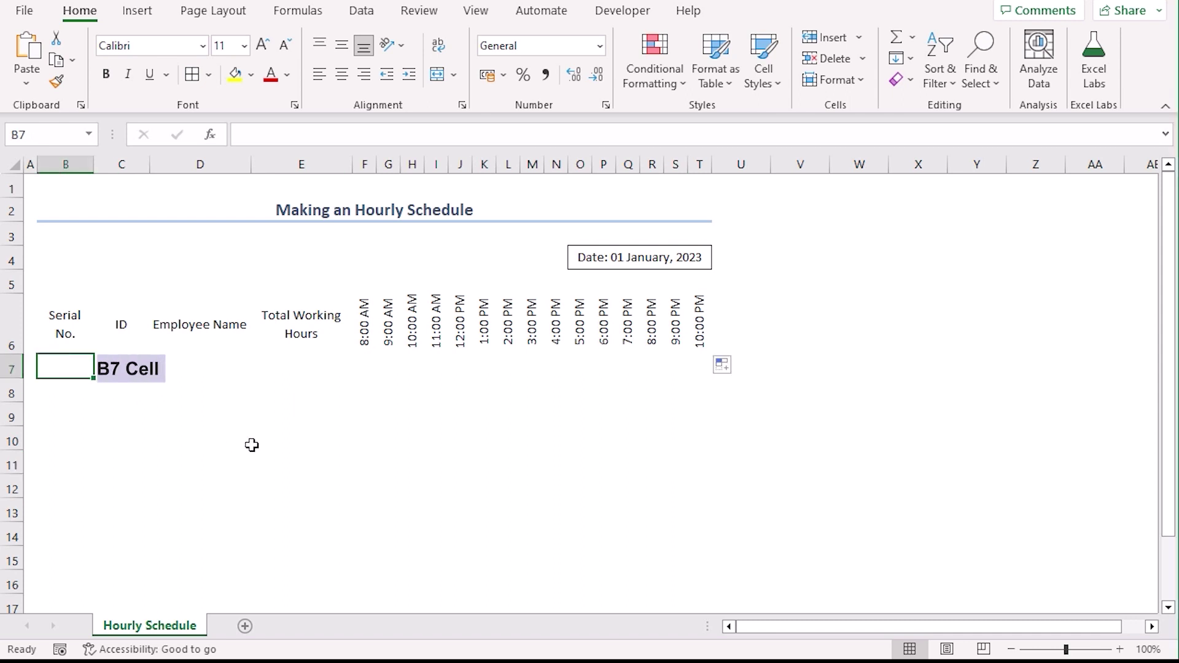
Enter 1 and 2 in B7:B8 and fill the series down to 8 in B14.
text(1)
key(Return)
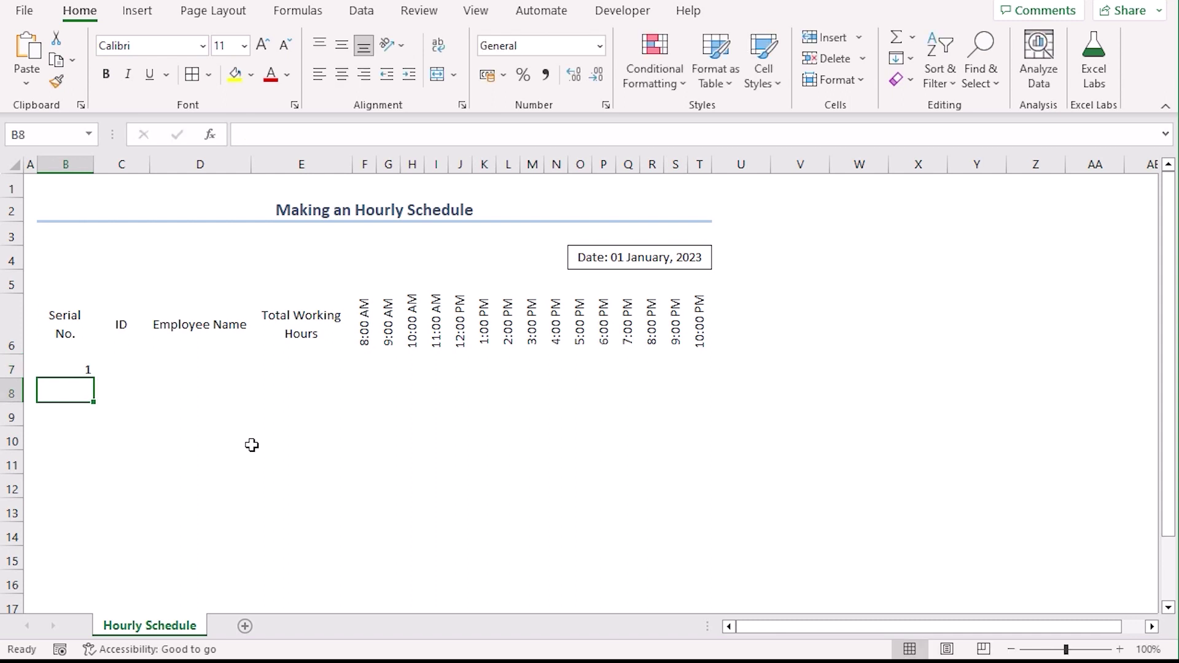
text(2)
key(Return)
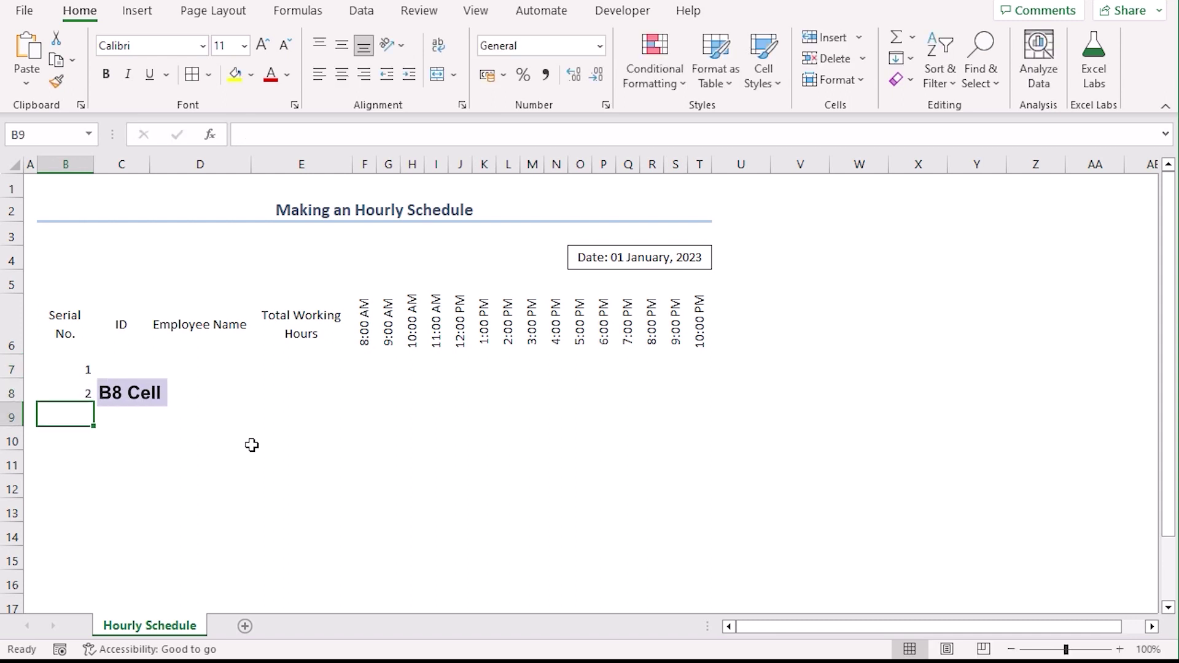
drag(54, 369, 95, 546)
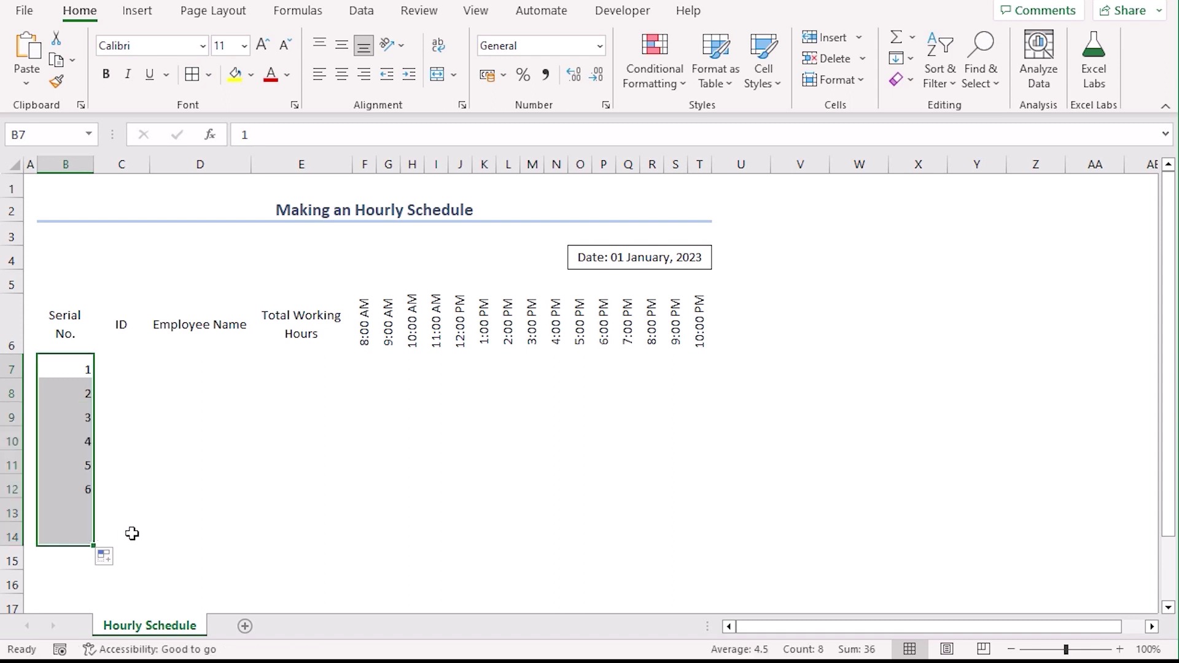
click(242, 557)
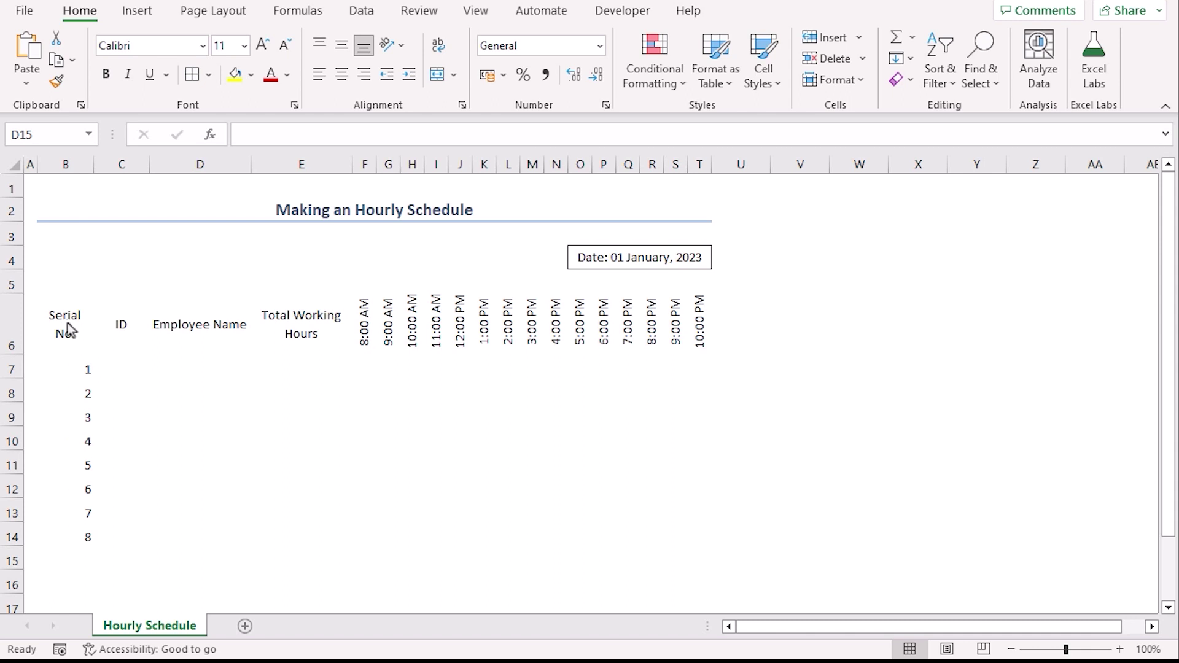
Apply All Borders to the table range B6:T14.
drag(69, 331, 705, 529)
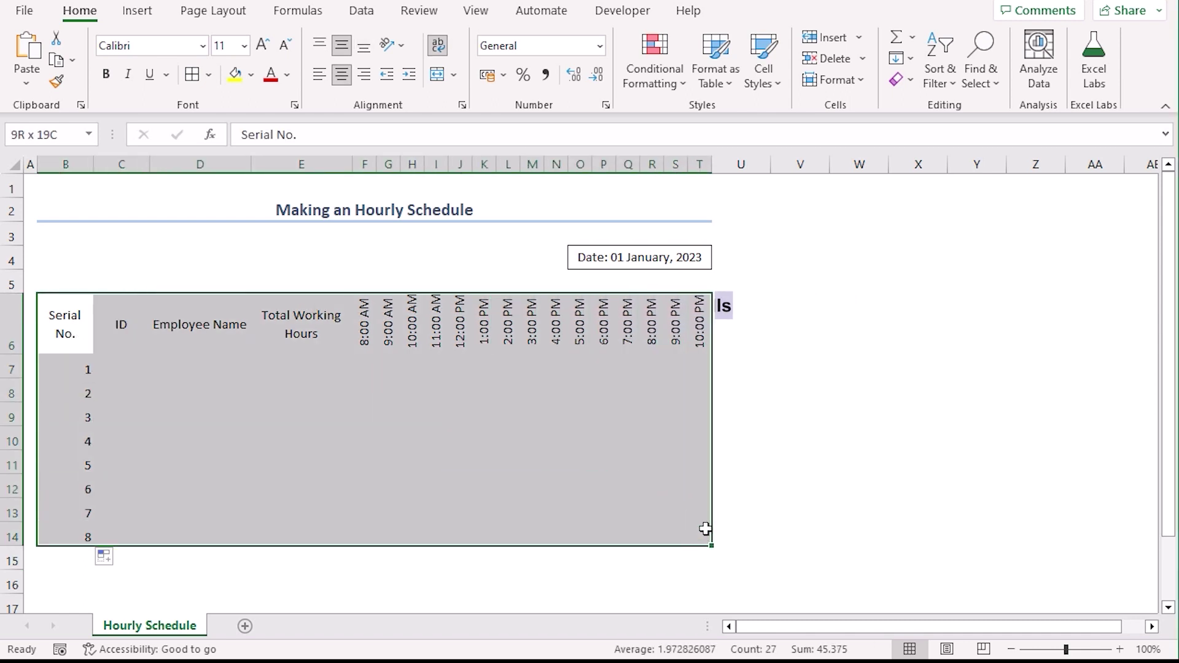
click(193, 74)
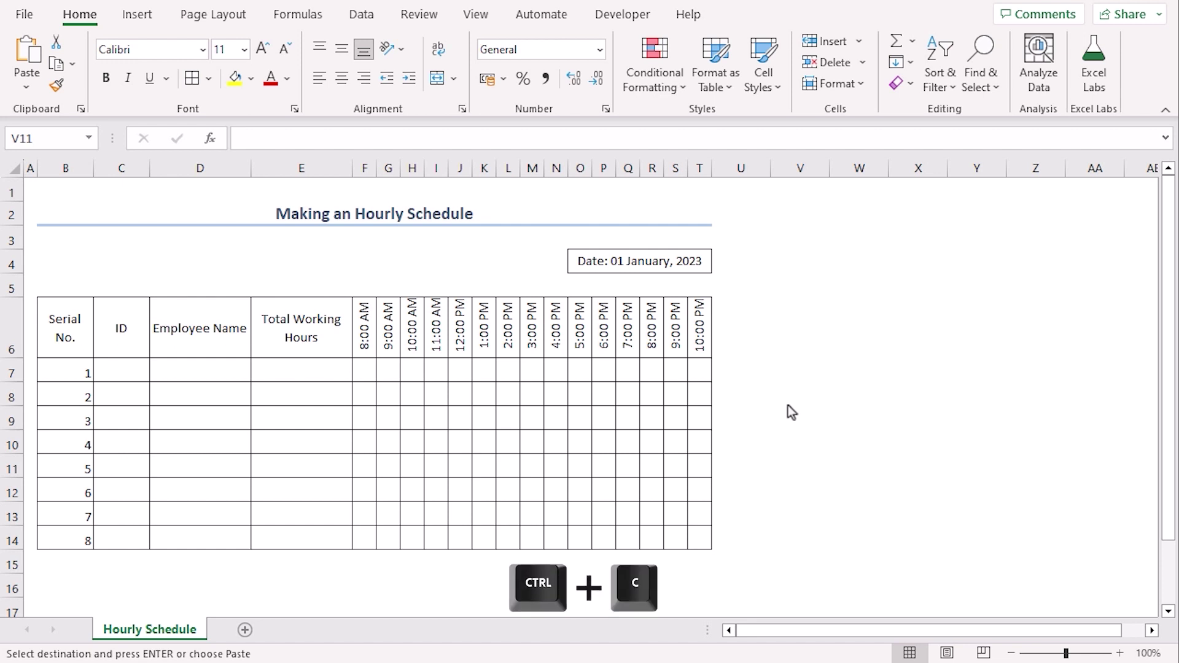
click(114, 369)
Paste the eight employee IDs and names into C7:D14.
text(A-45	Ashley A-32	Peter A-17	John A-61	James B-15	Milner A-37	William B-44	Cooper B-39	Robert)
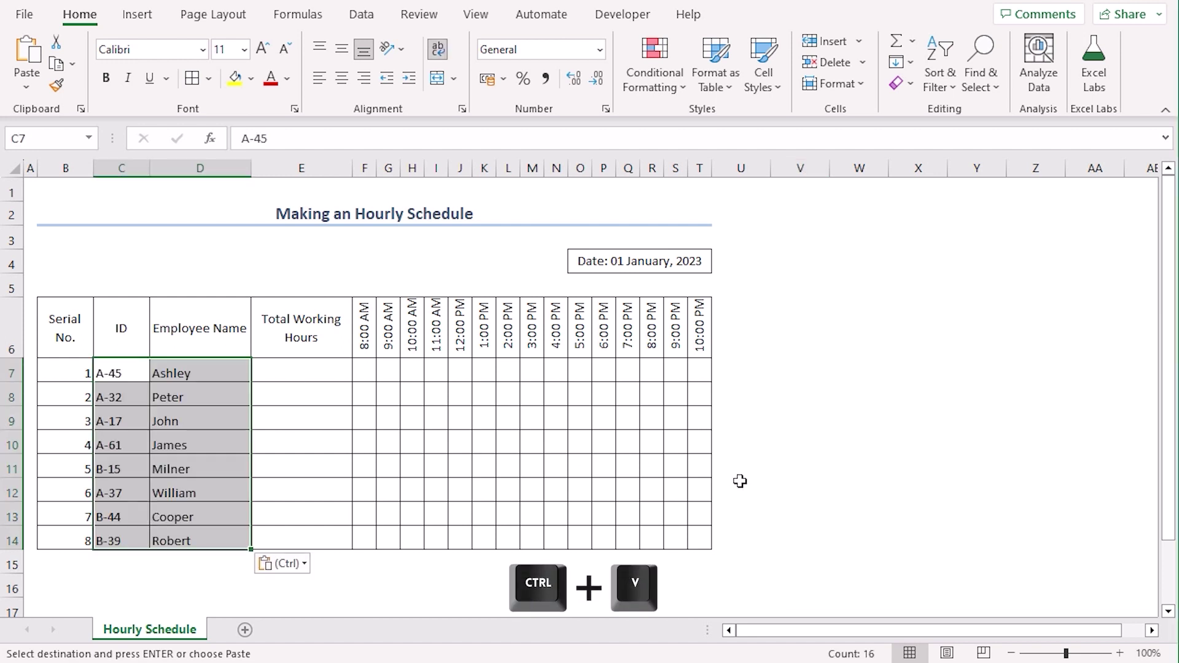
click(855, 461)
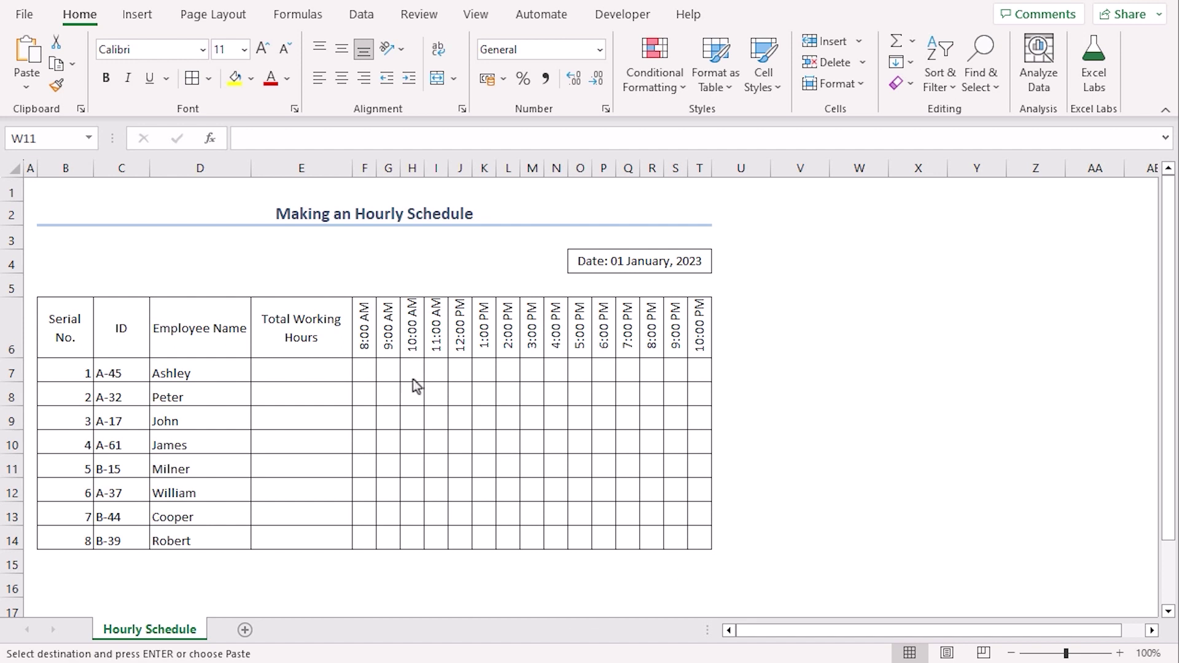
click(370, 367)
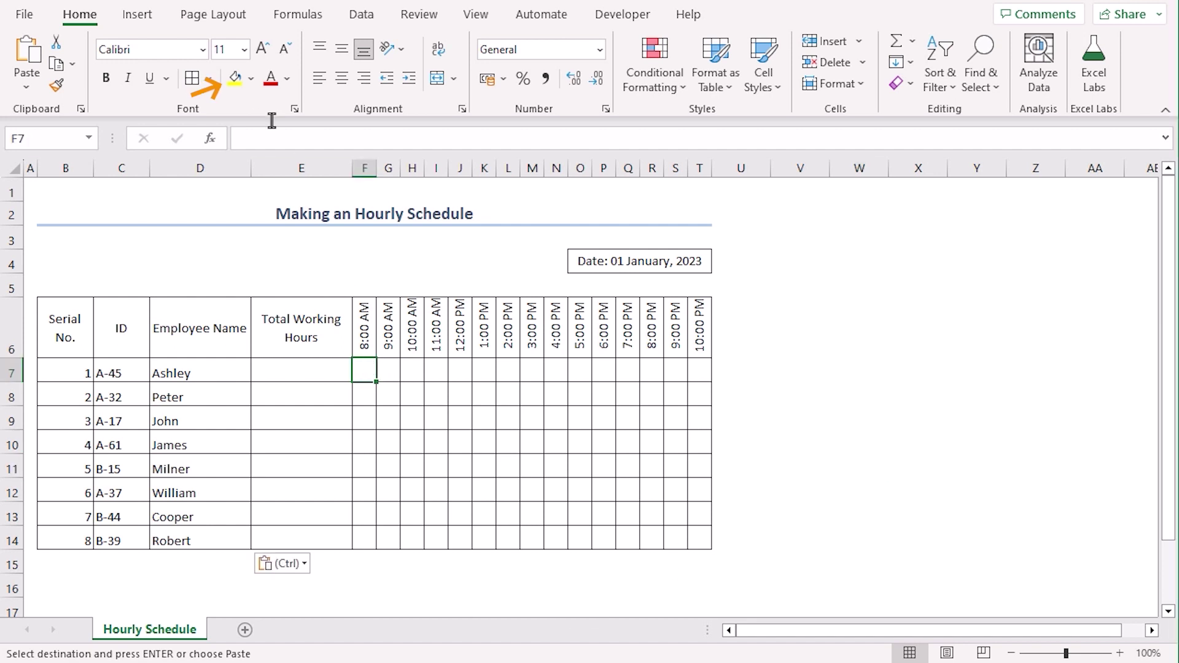
Shade F7 through J7 dark blue as the first employee's worked hours.
click(251, 78)
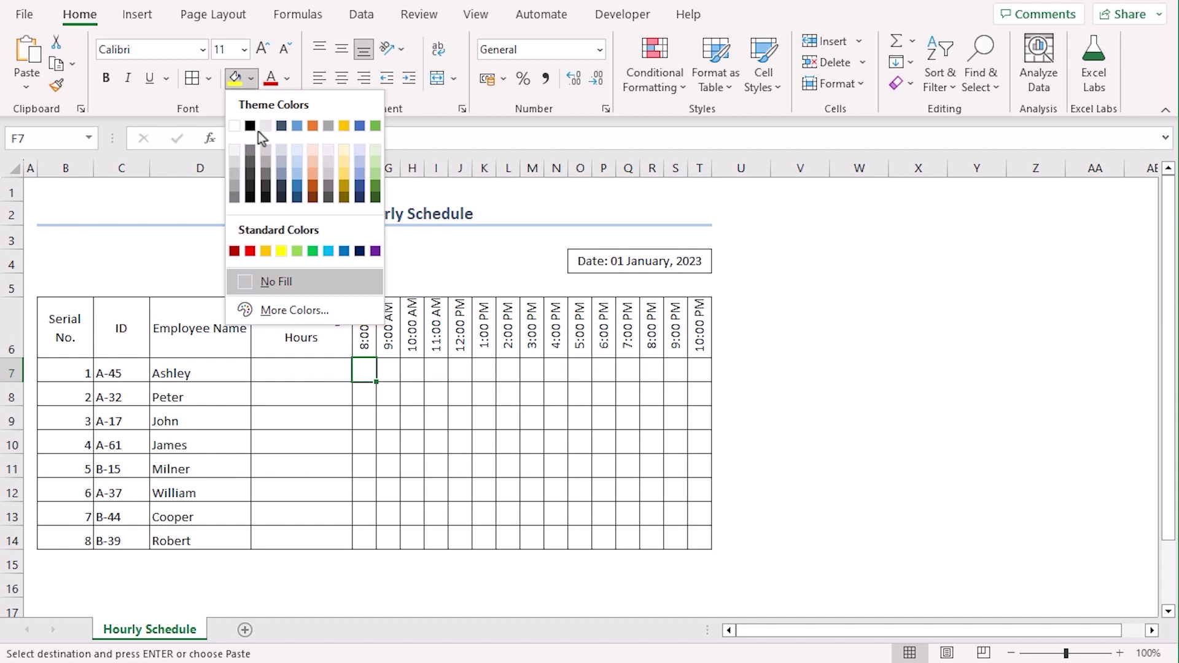
click(297, 186)
drag(376, 382, 470, 367)
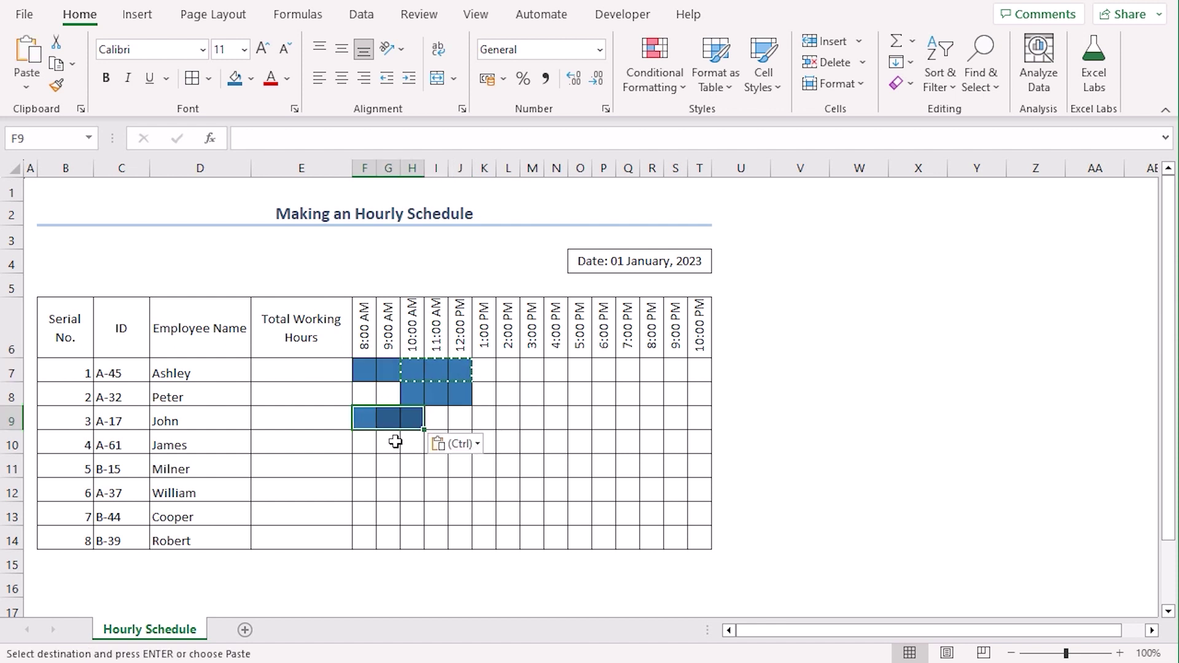
Paste and extend the blue fill into the other employees' worked-hour cells.
click(408, 442)
click(390, 446)
key(ctrl+v)
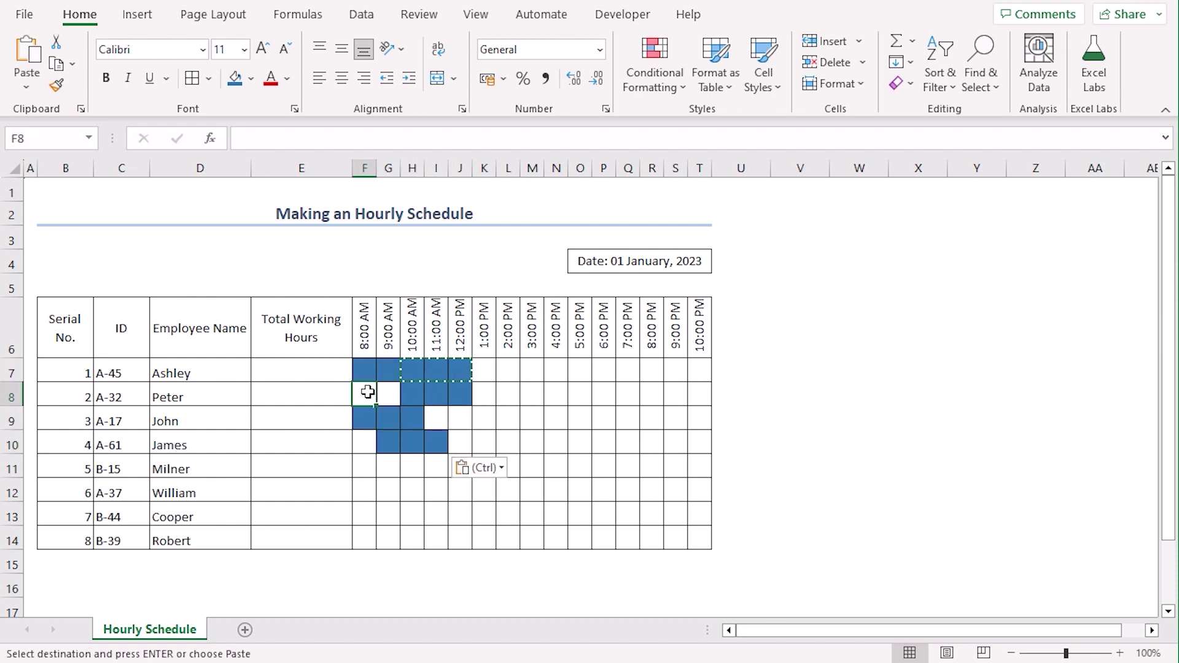
drag(376, 430, 371, 392)
click(439, 444)
drag(448, 454, 470, 453)
click(366, 442)
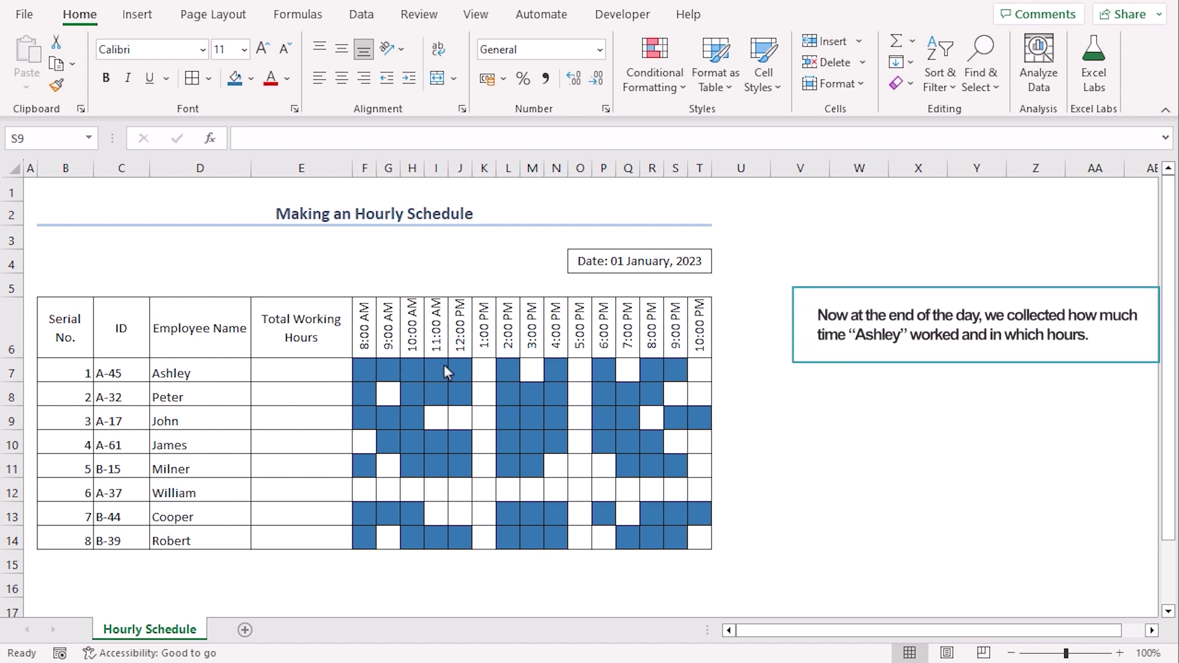
click(557, 369)
After counting row 7's blue hour cells, enter 10 Hours in E7.
click(604, 370)
click(652, 370)
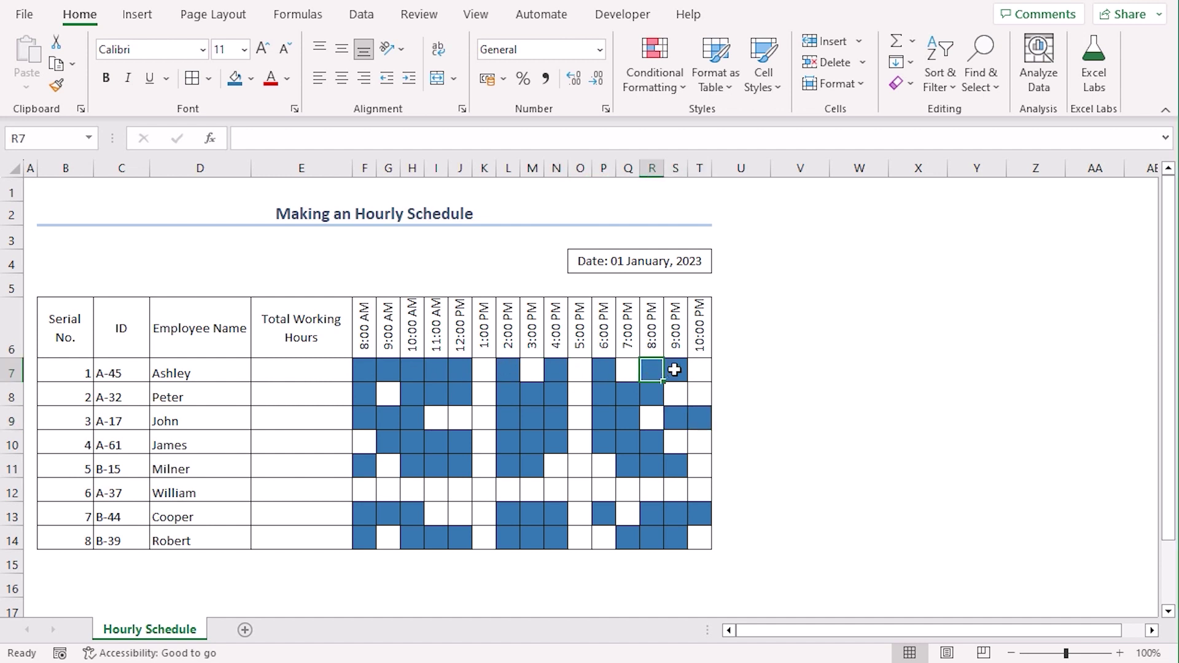
click(312, 371)
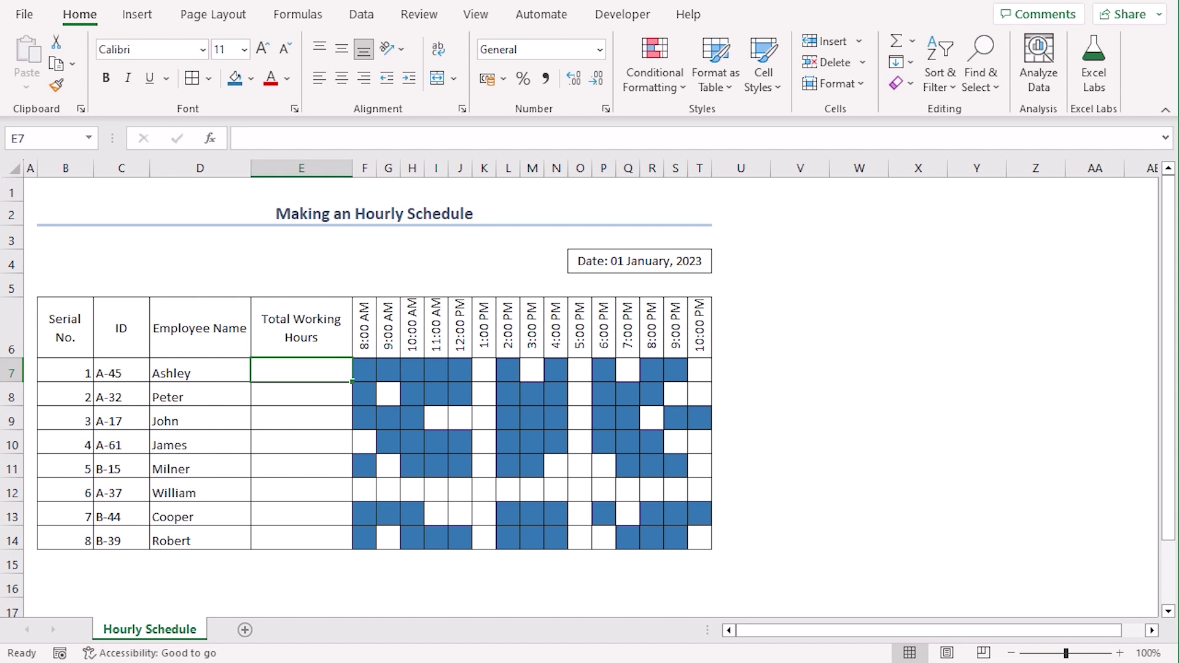
text(10 Hours)
key(Return)
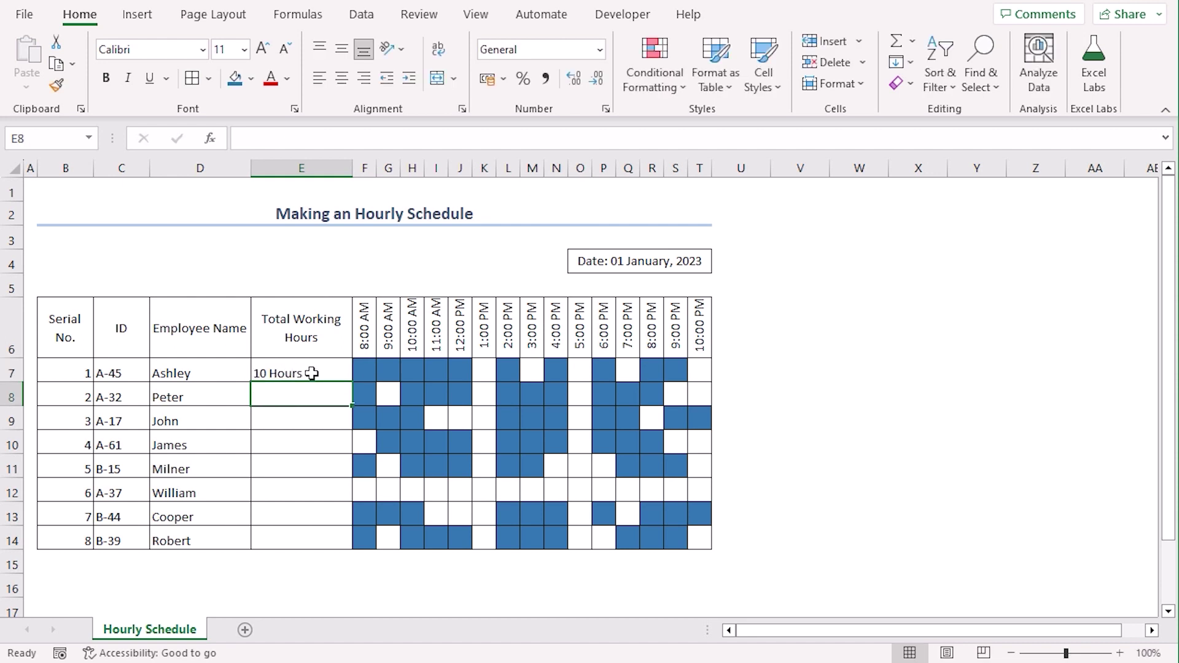
Count row 8's blue worked-hour cells and enter 10 Hours in E8.
click(368, 394)
click(417, 395)
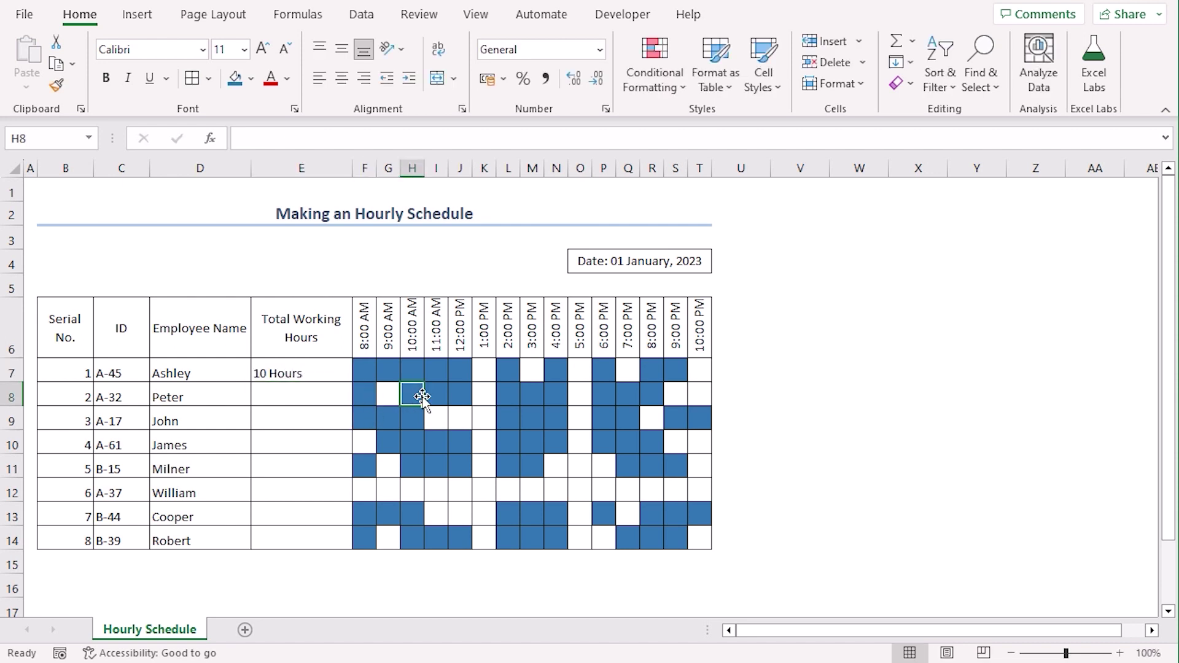
click(440, 396)
click(461, 396)
click(508, 396)
click(532, 394)
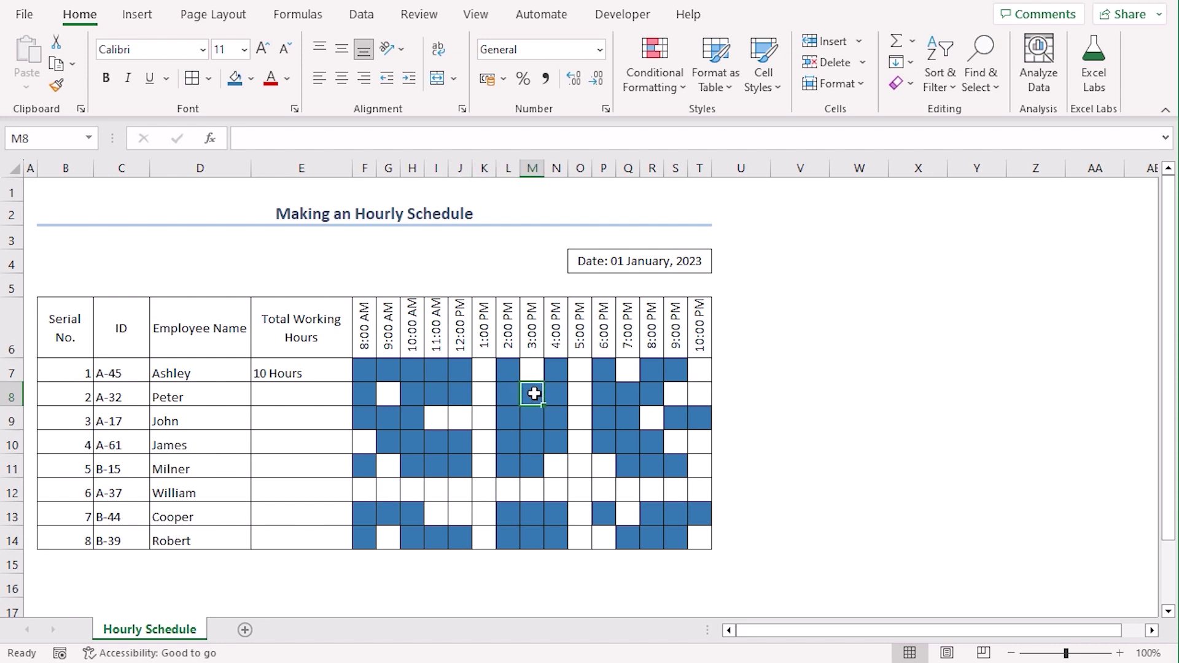
click(555, 392)
click(605, 398)
click(627, 395)
click(648, 396)
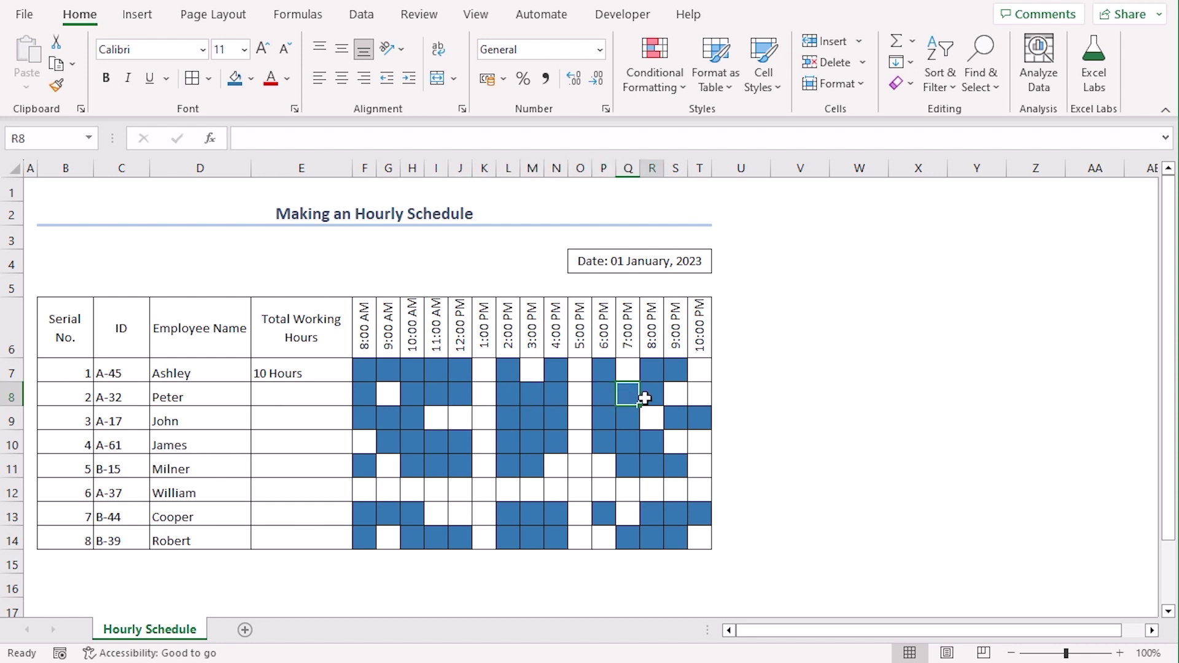
click(299, 395)
text(10 Hours)
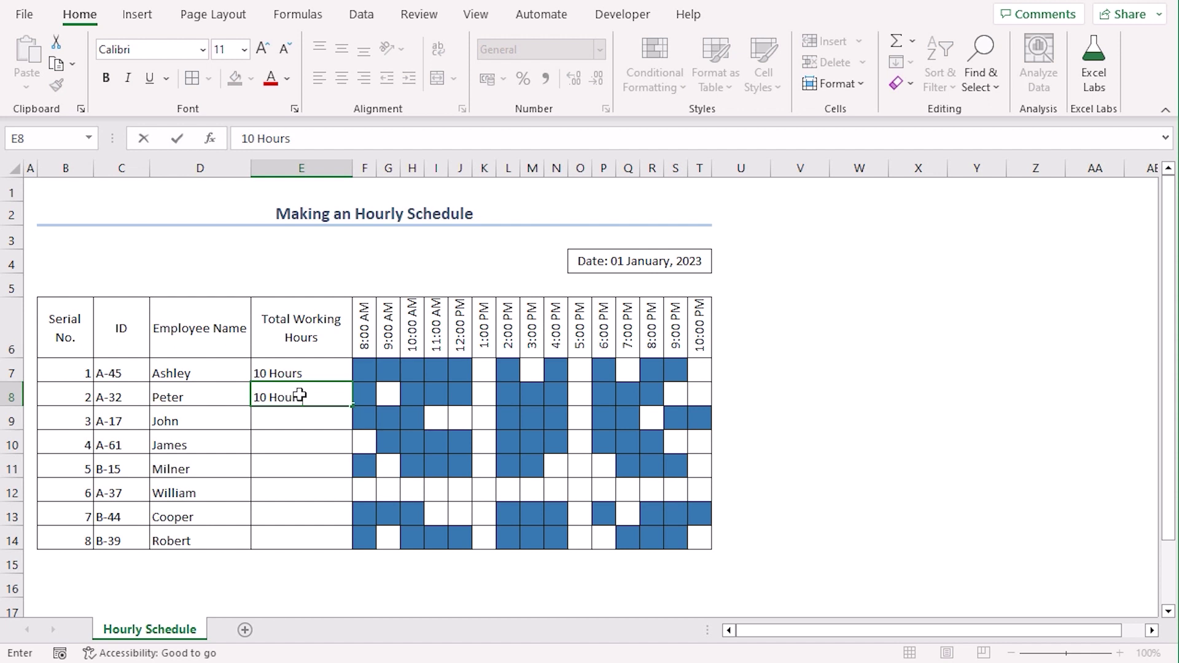
key(Return)
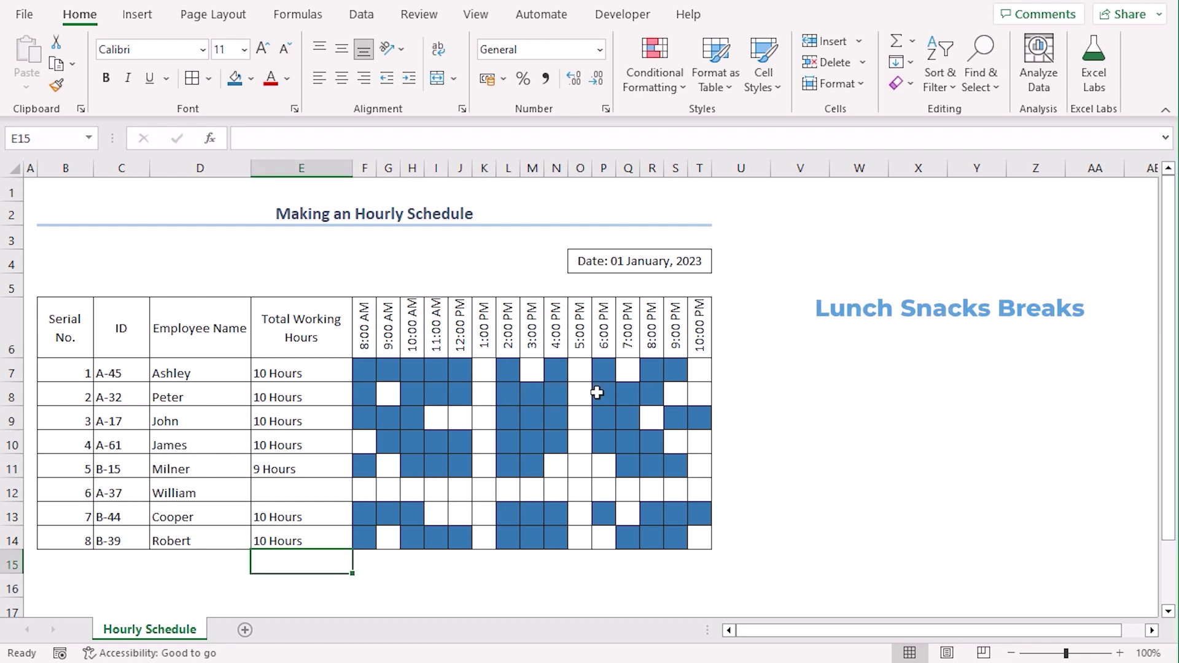
Merge the 1:00 PM cells K7:K14 and the 5:00 PM cells O7:O14.
drag(485, 371, 483, 535)
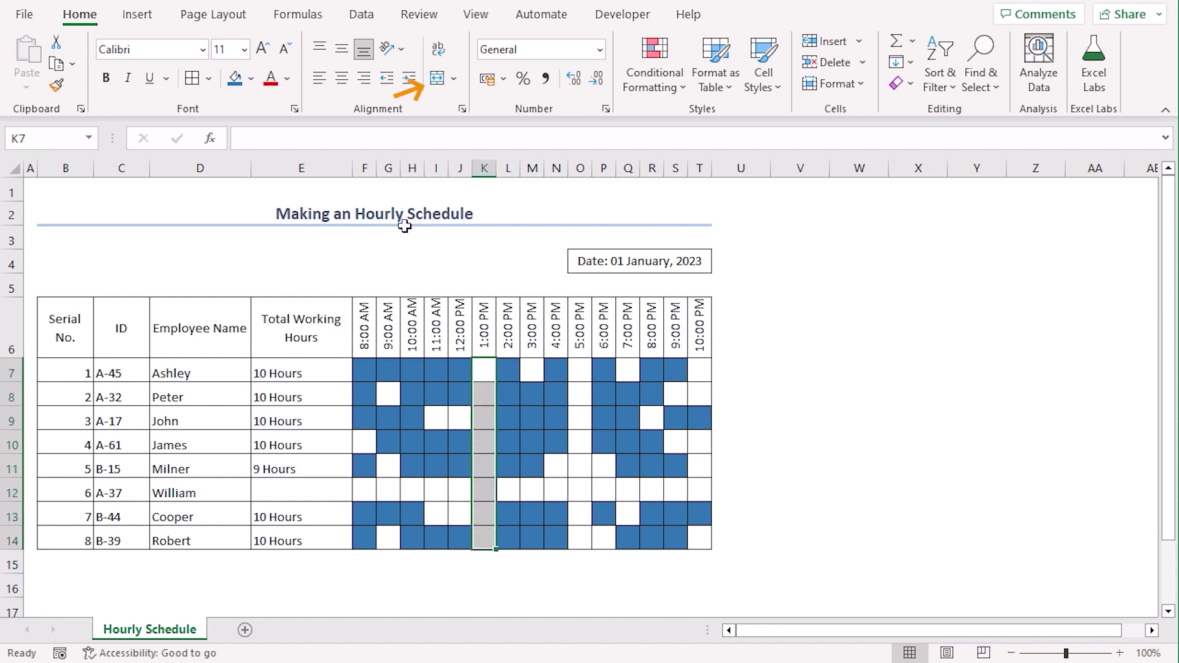
click(433, 84)
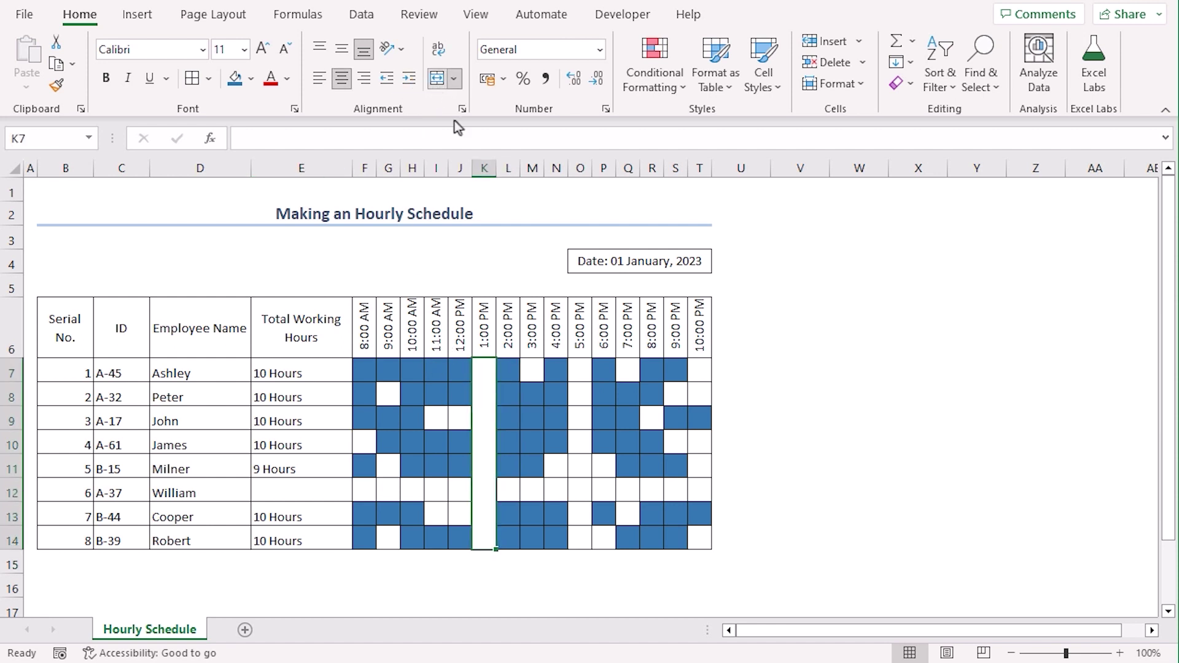
drag(581, 369, 581, 527)
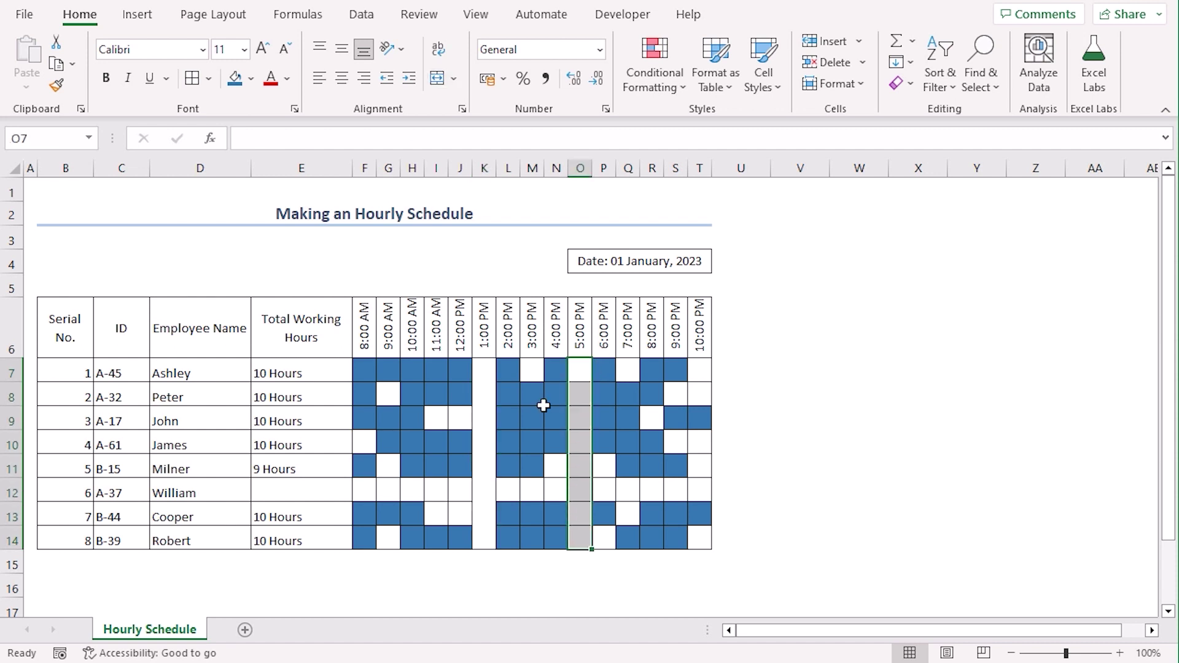
click(437, 78)
Rotate the text in both merged break cells to run upward.
click(493, 437)
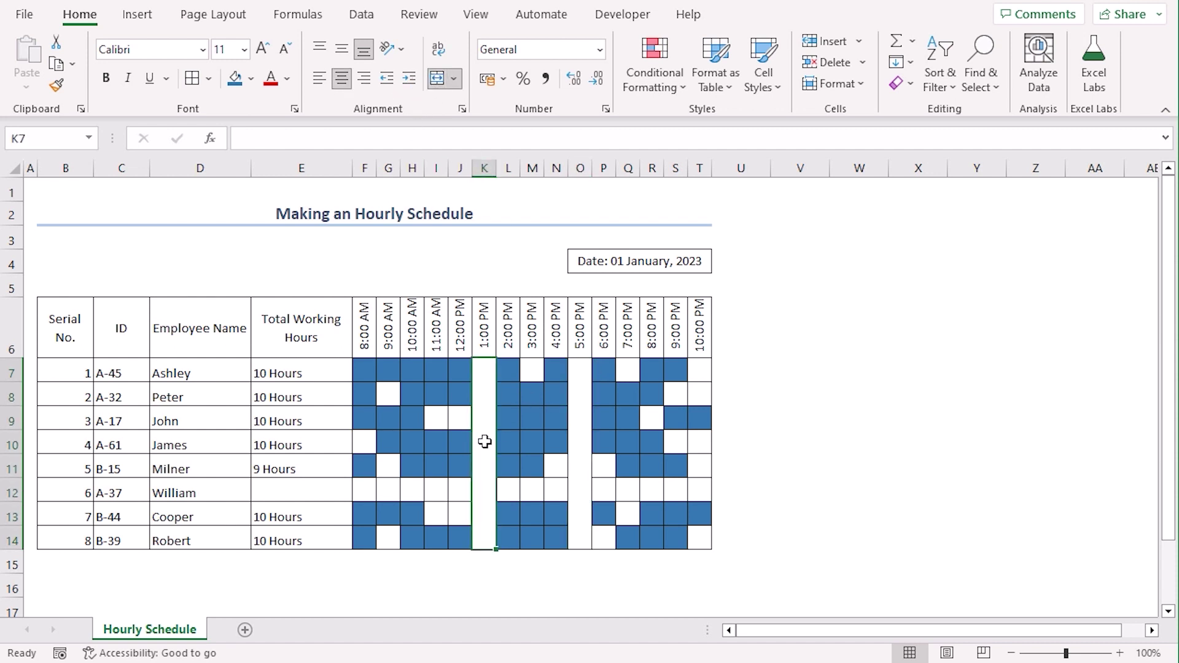
ctrl+click(583, 444)
click(400, 49)
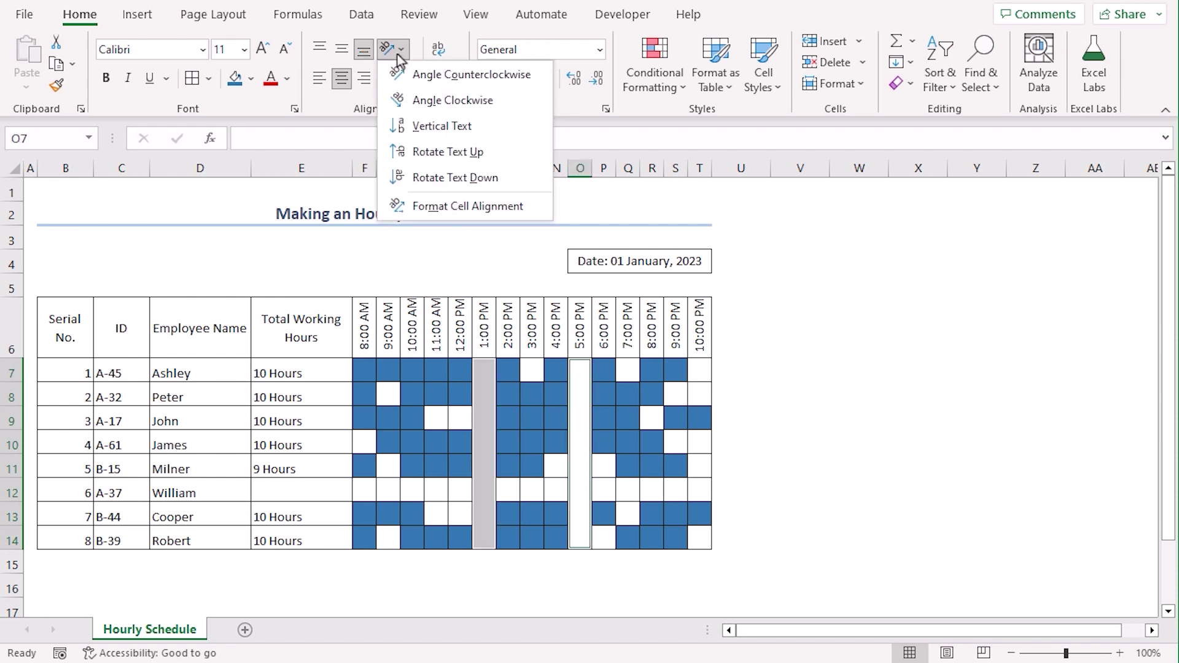
click(444, 153)
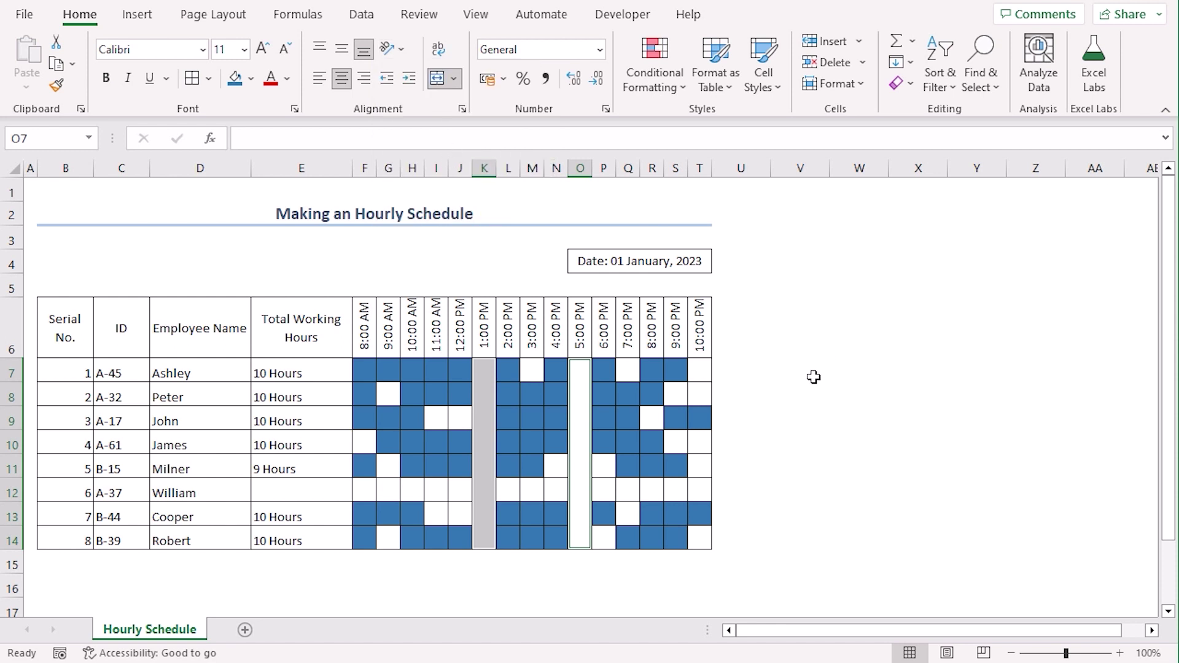
Type Lunch Break in the merged 1:00 PM cell and Snacks Break in the 5:00 PM cell.
click(482, 483)
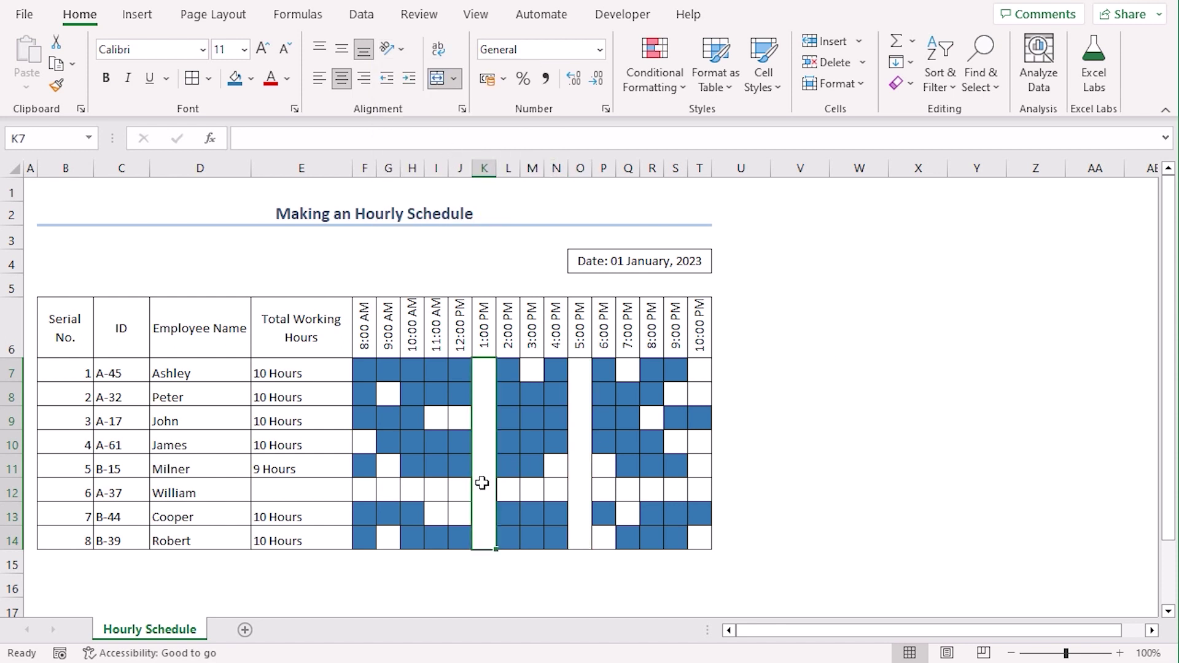
text(Lunch B)
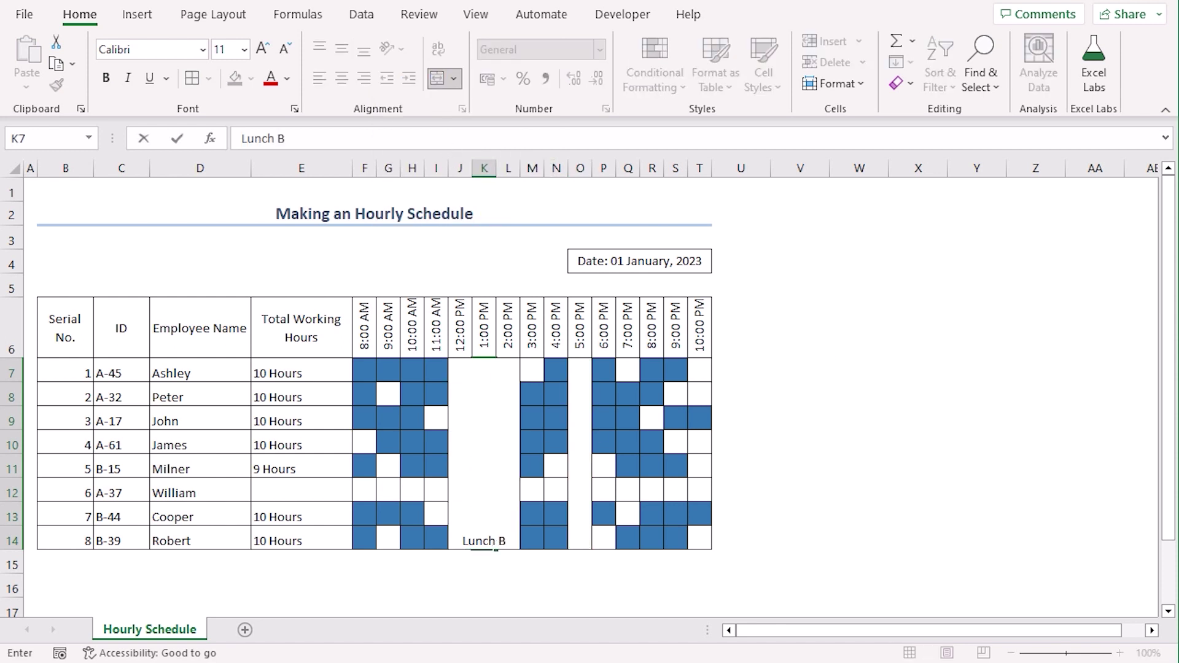
text(reak)
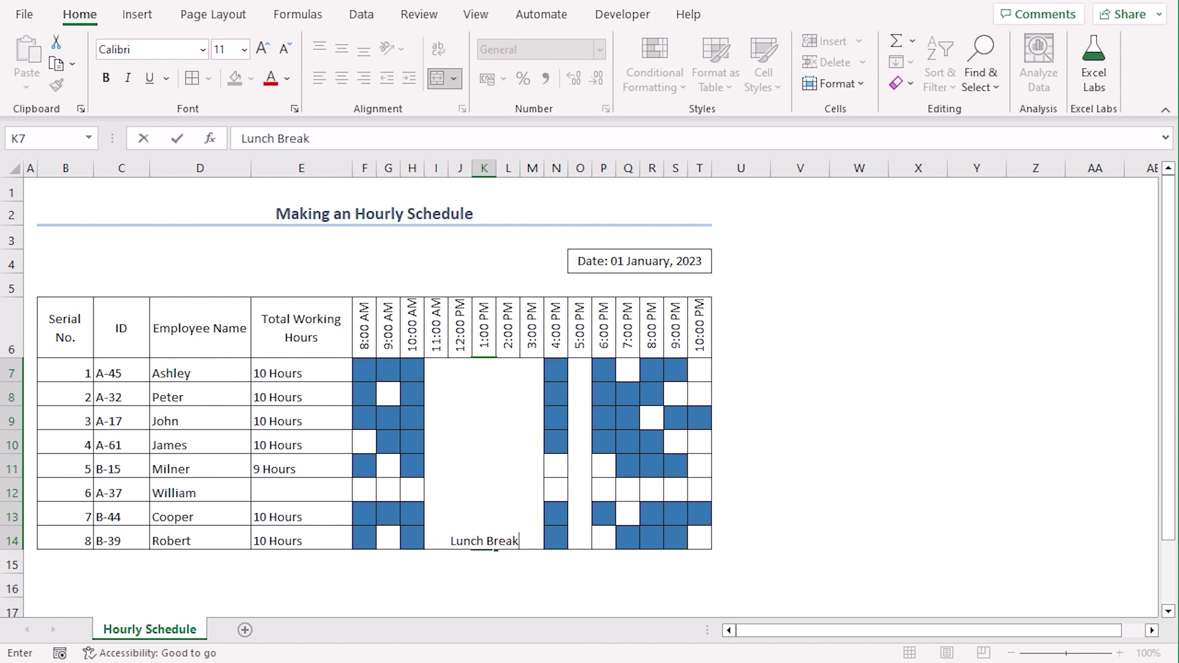
key(Return)
click(585, 458)
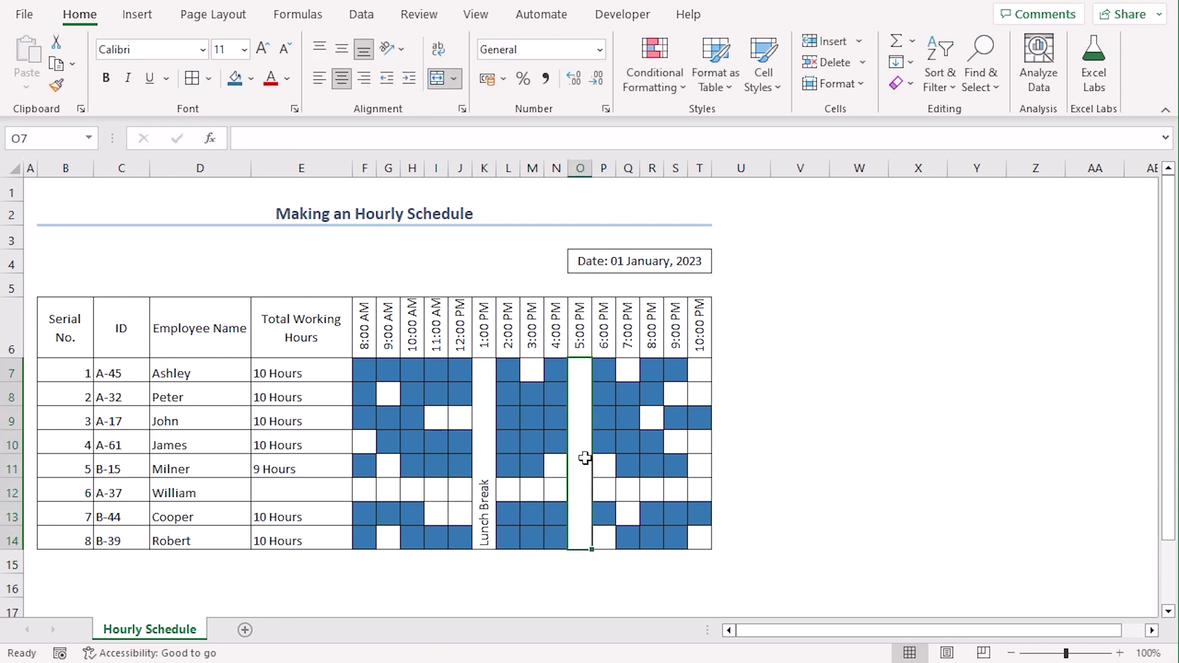
text(Snacks)
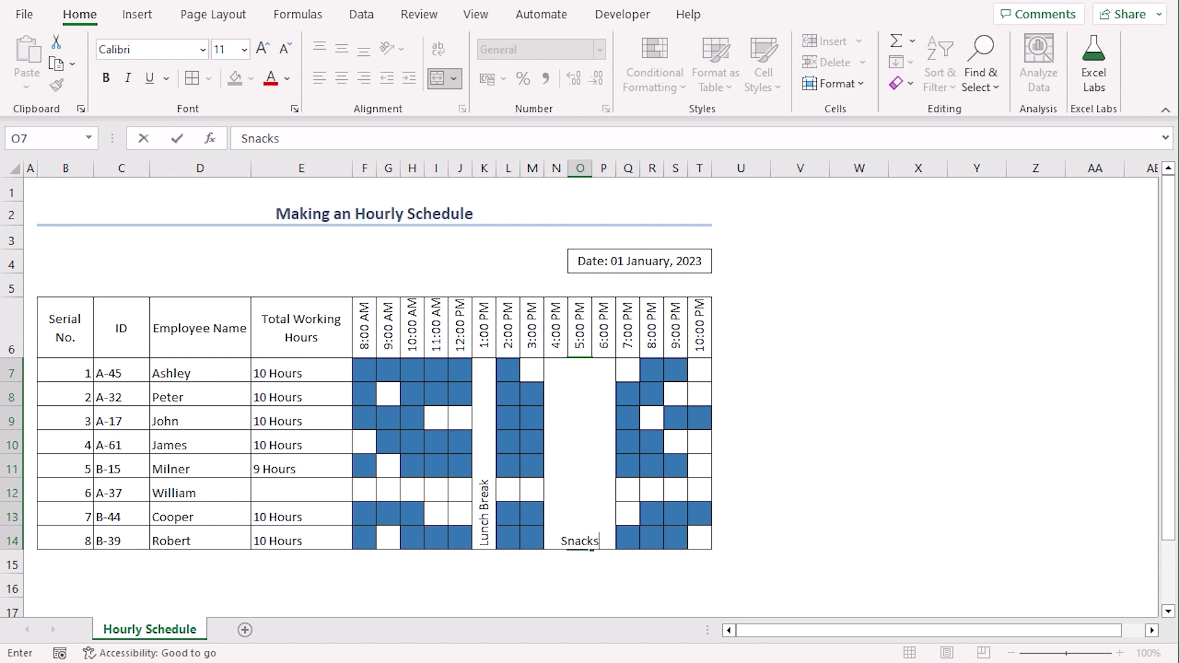
text( Break)
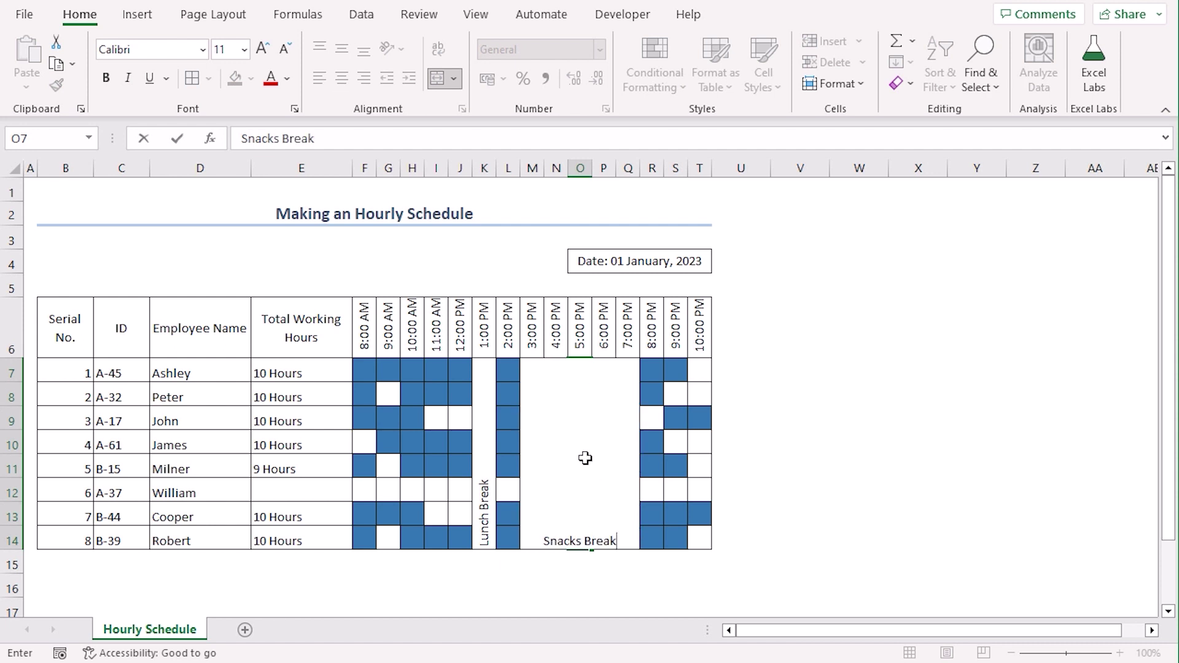
key(Return)
click(741, 421)
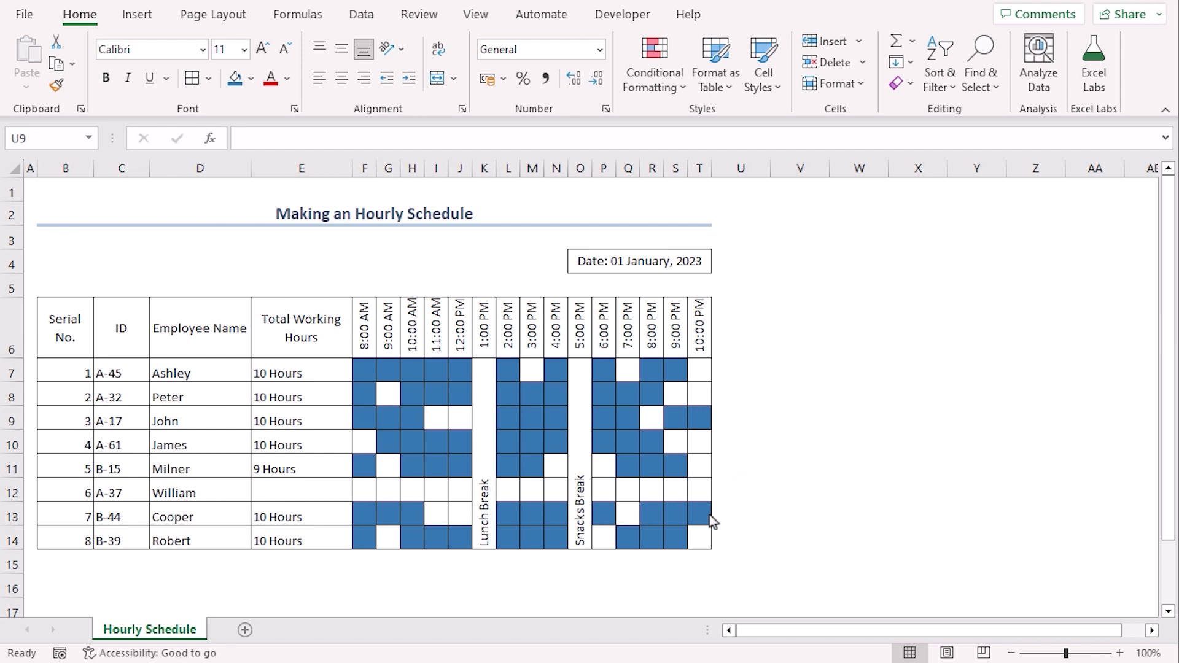
Merge William's 8:00 AM–12:00 PM cells, enter Nil, then merge his 6:00–10:00 PM cells.
click(367, 490)
drag(367, 491, 458, 484)
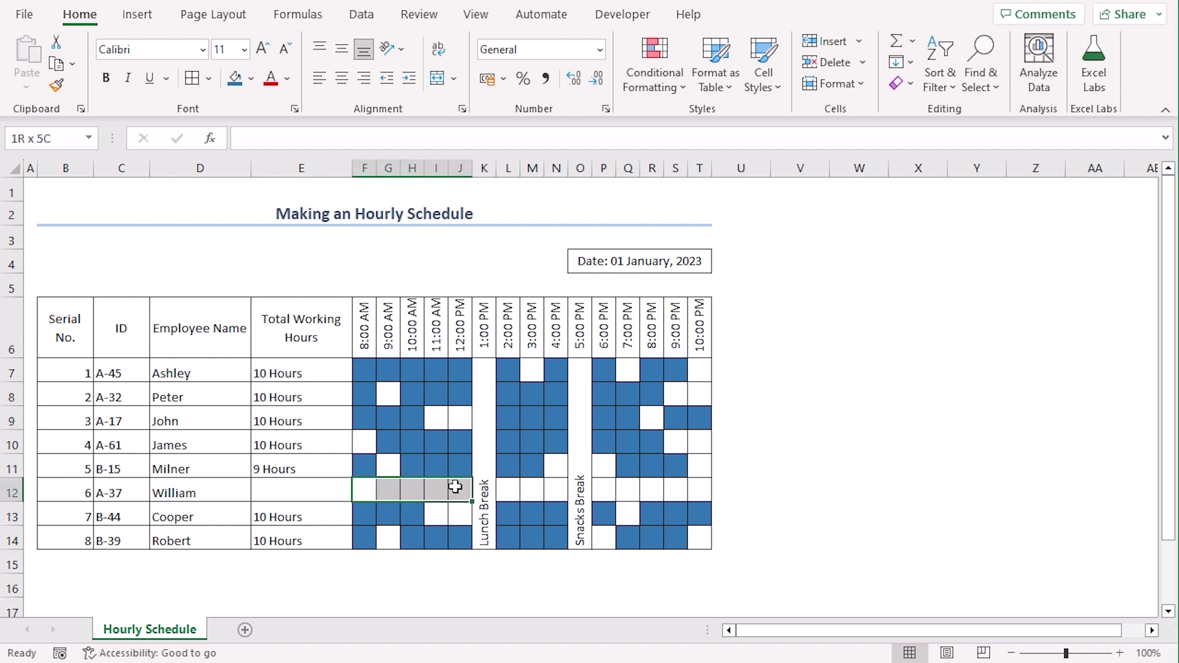
click(437, 78)
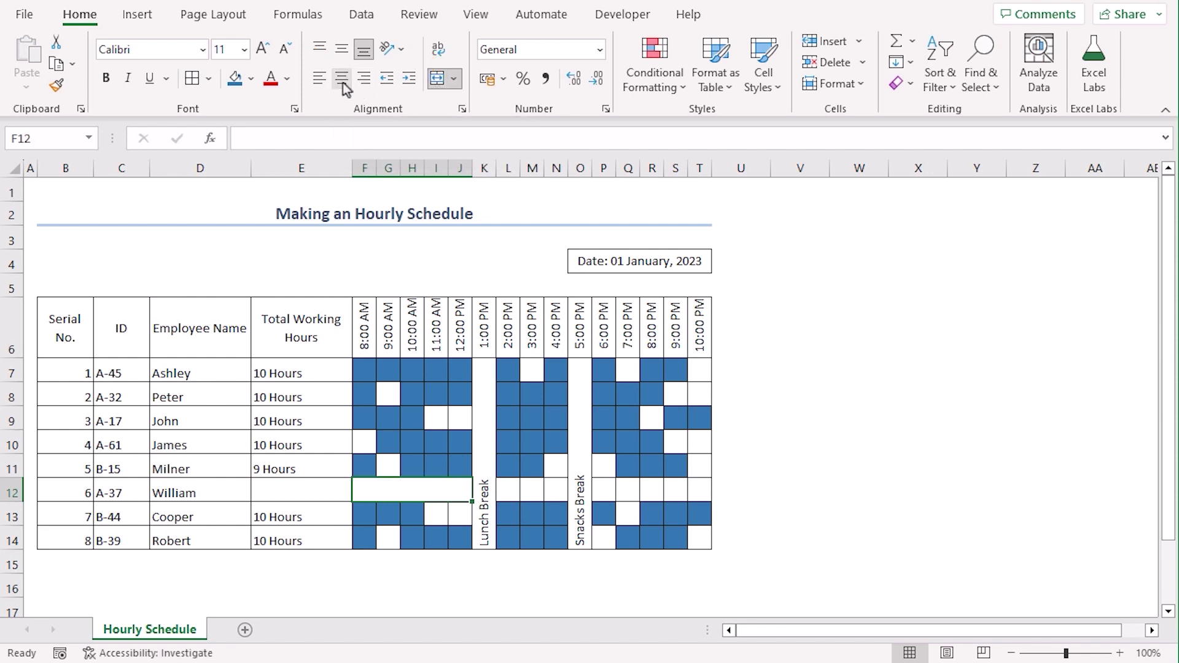
text(N)
text(il)
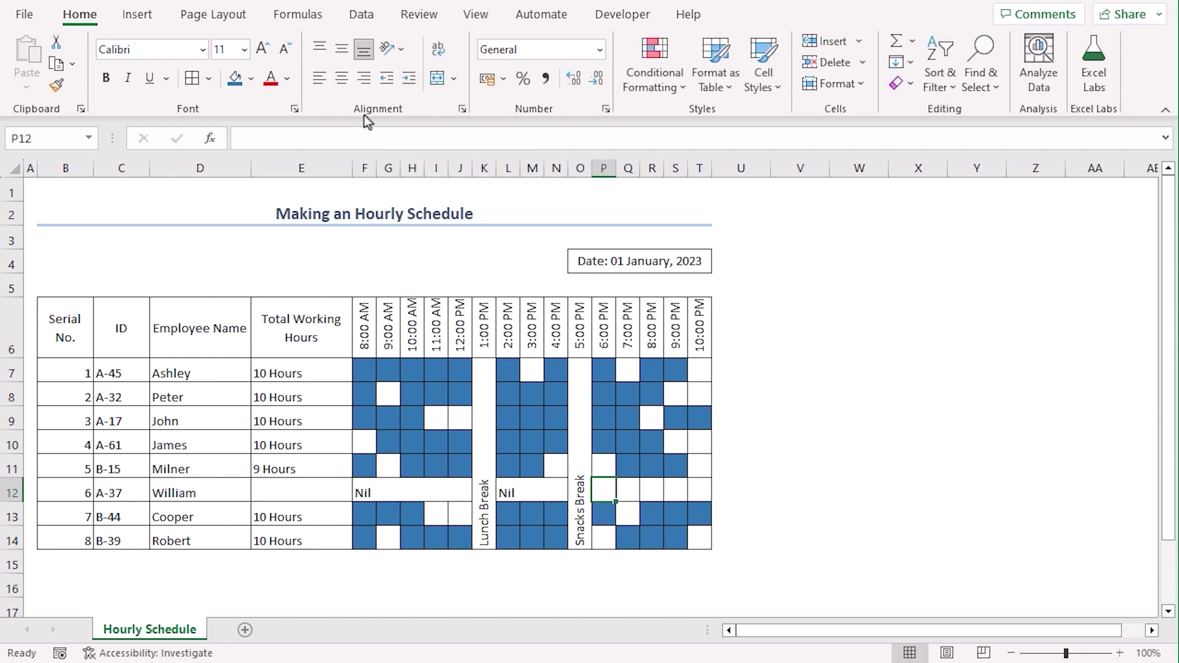
drag(702, 489, 605, 492)
click(437, 78)
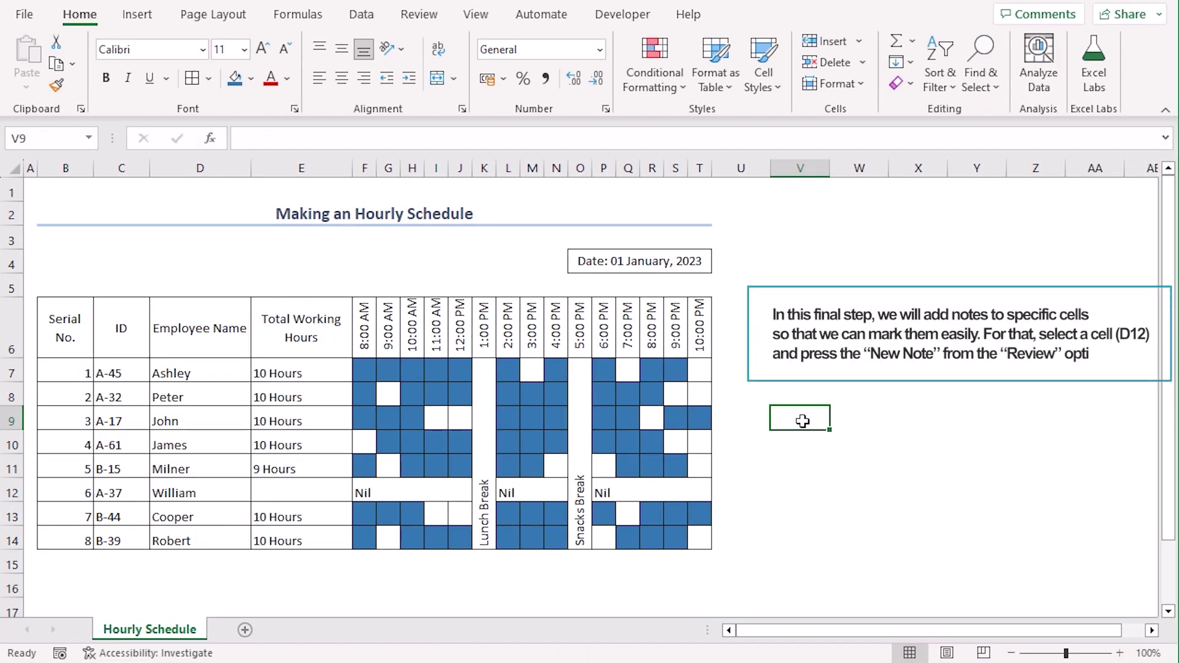
Insert a new note reading Absent on D12 from the Review tab's Notes menu.
click(224, 496)
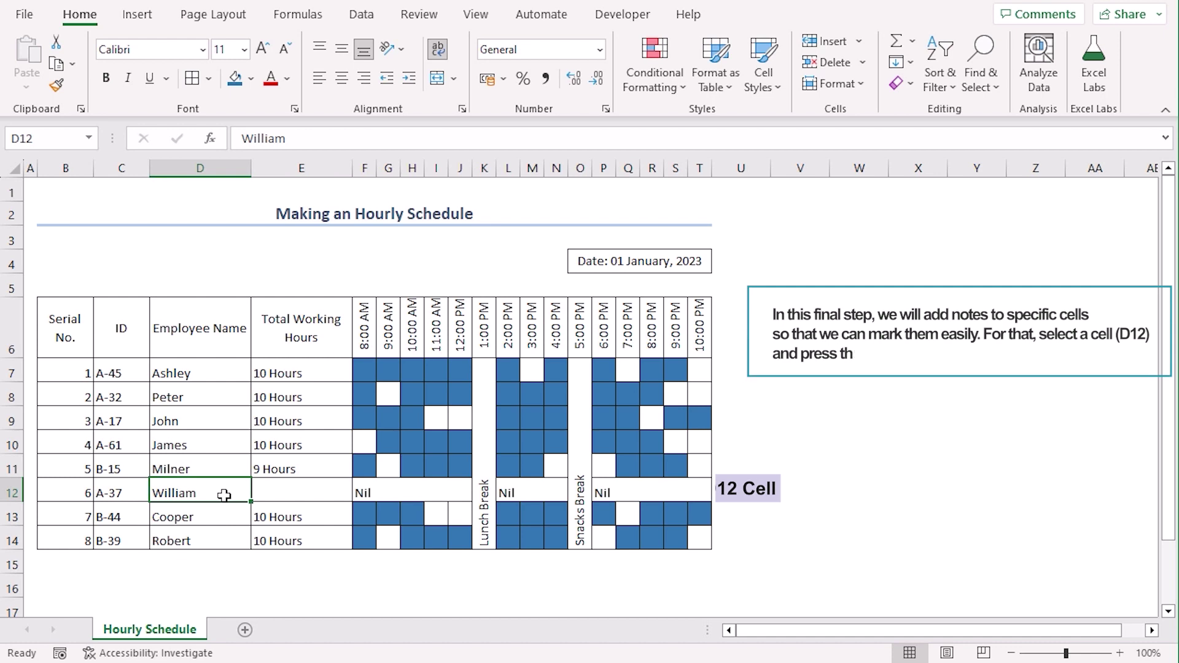
click(418, 17)
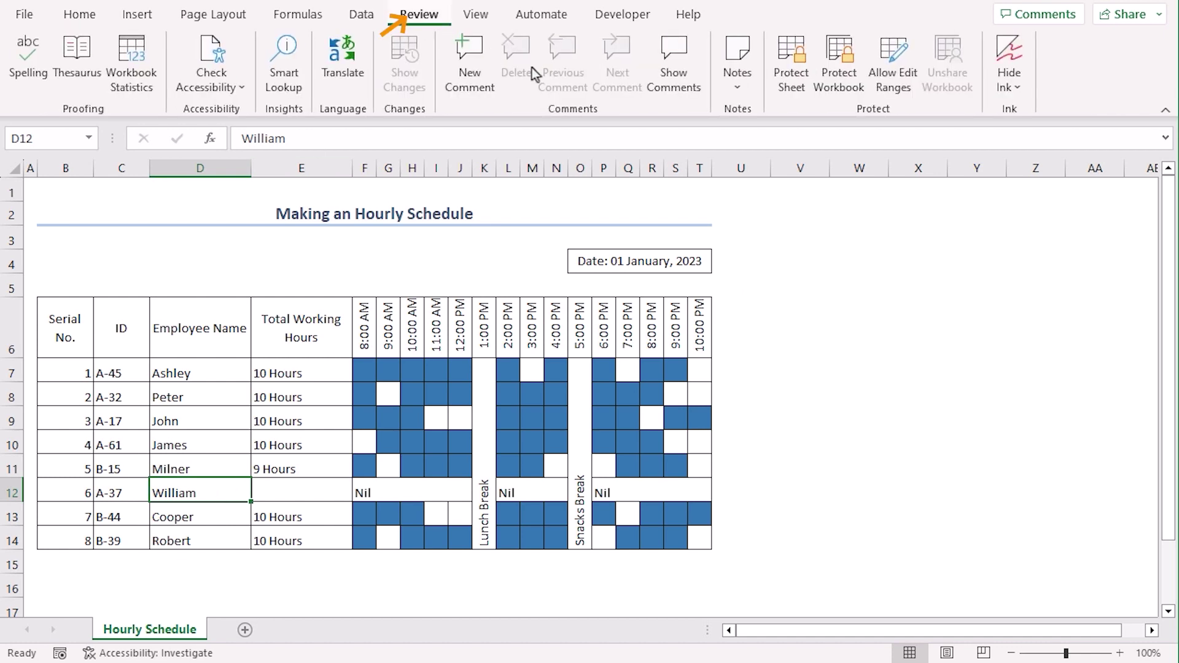
click(744, 89)
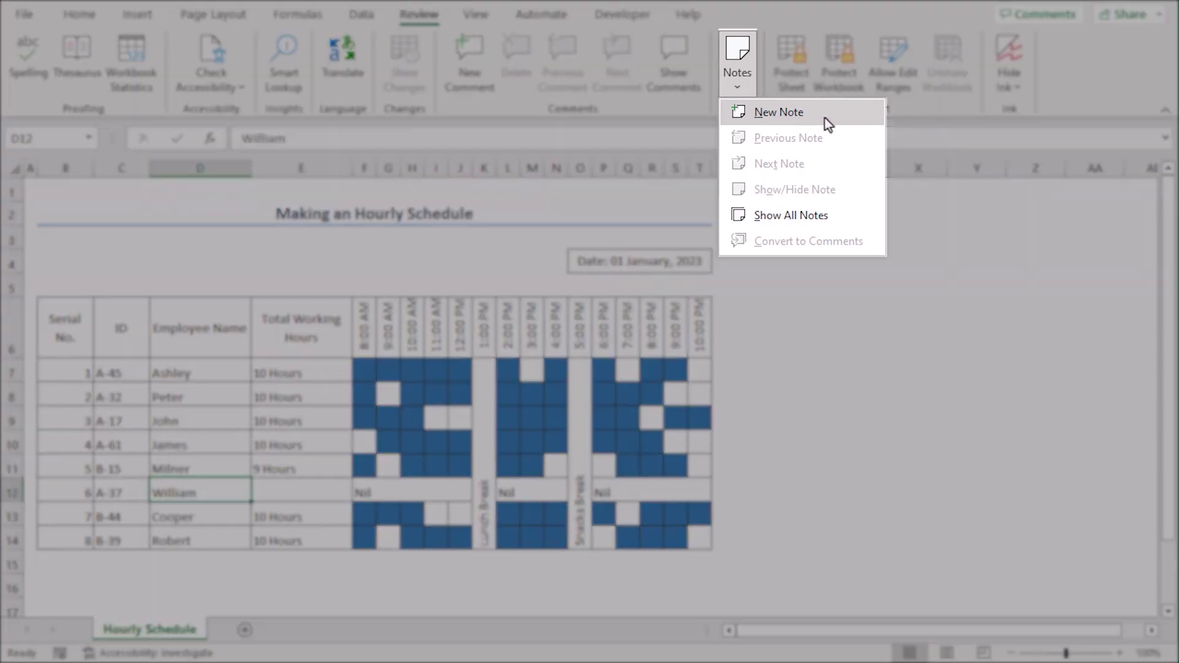
click(824, 118)
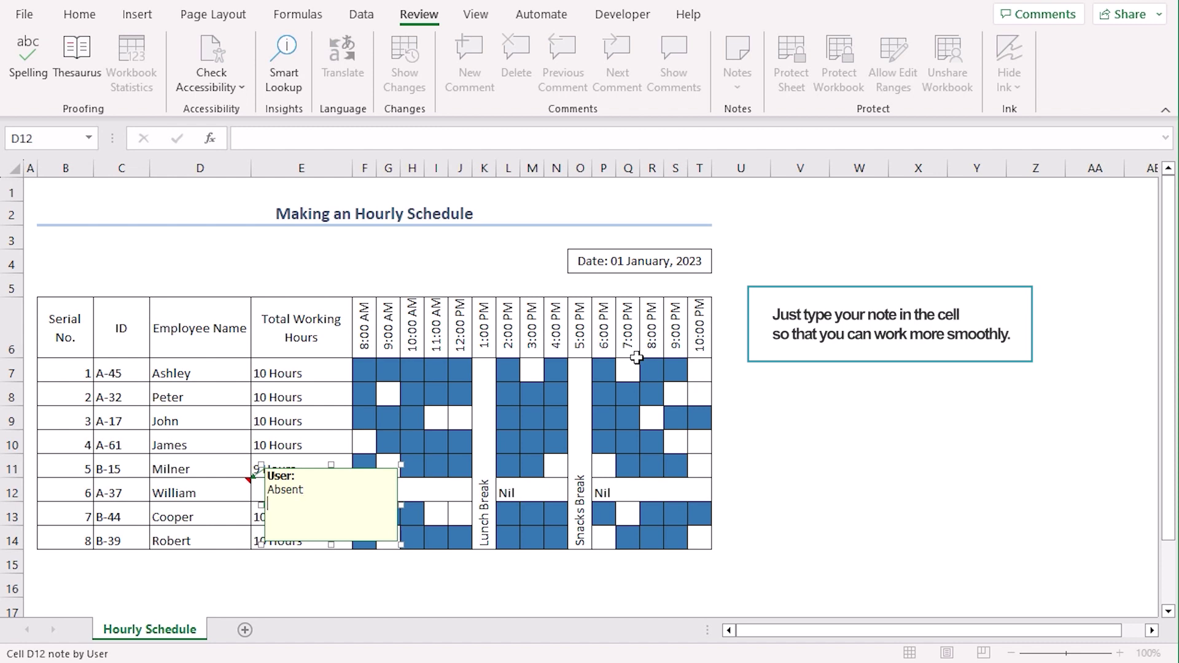
click(848, 444)
mouse_move(240, 491)
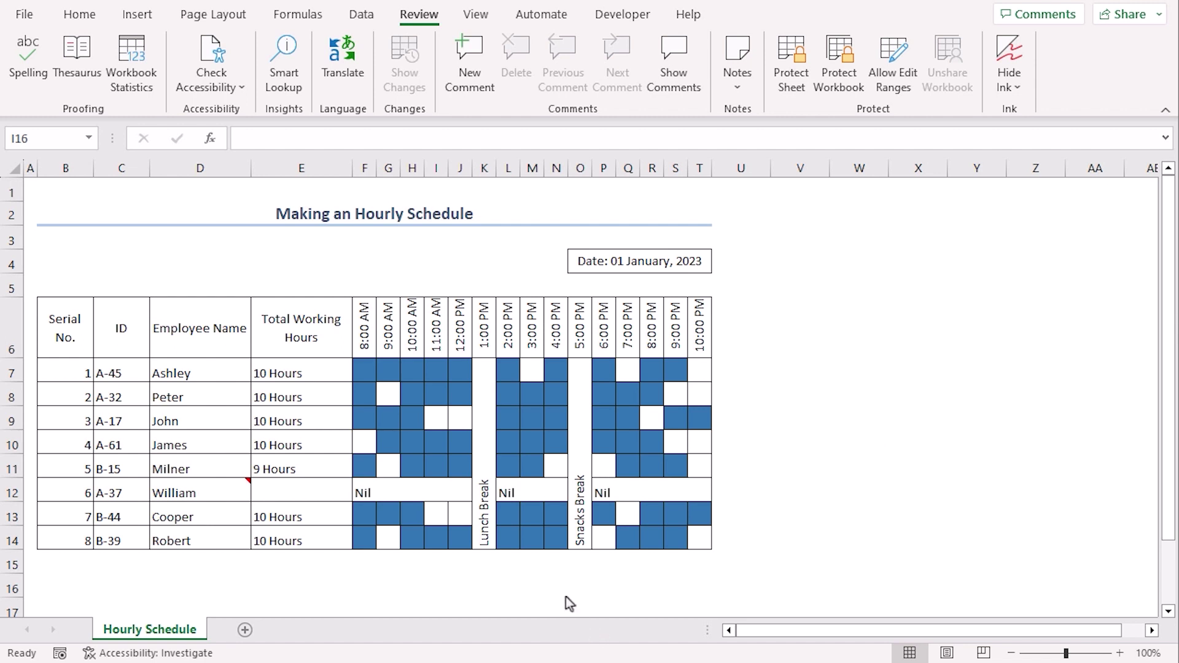
Enter 0 Hour as William's total in E12.
click(314, 491)
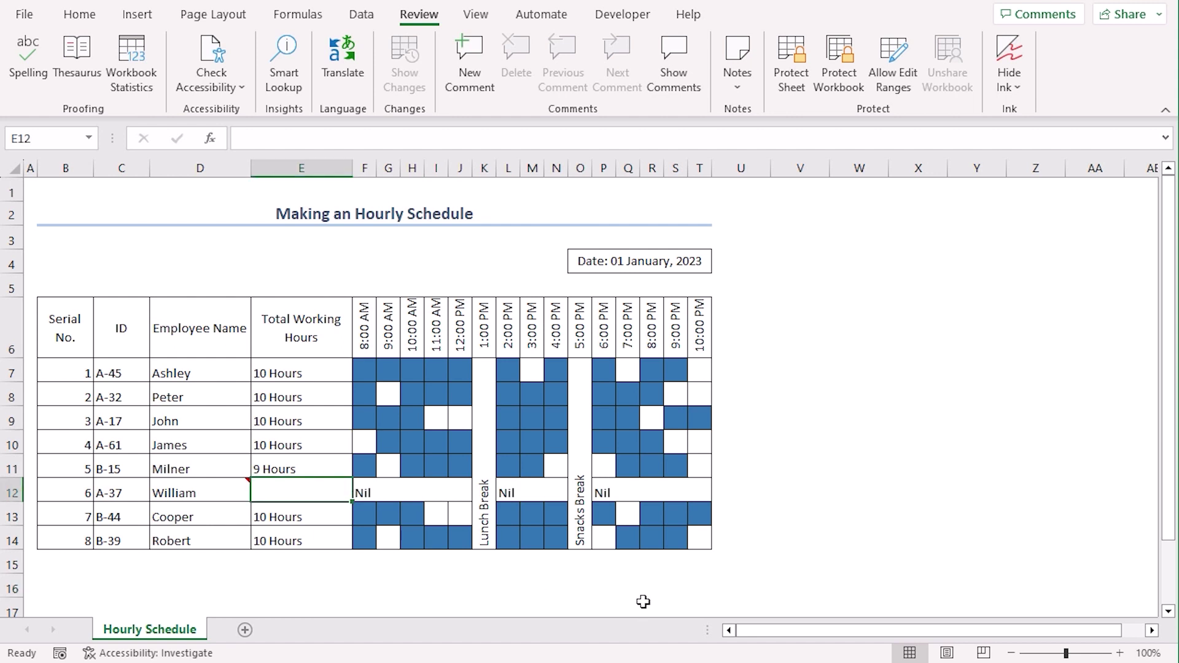
text(0)
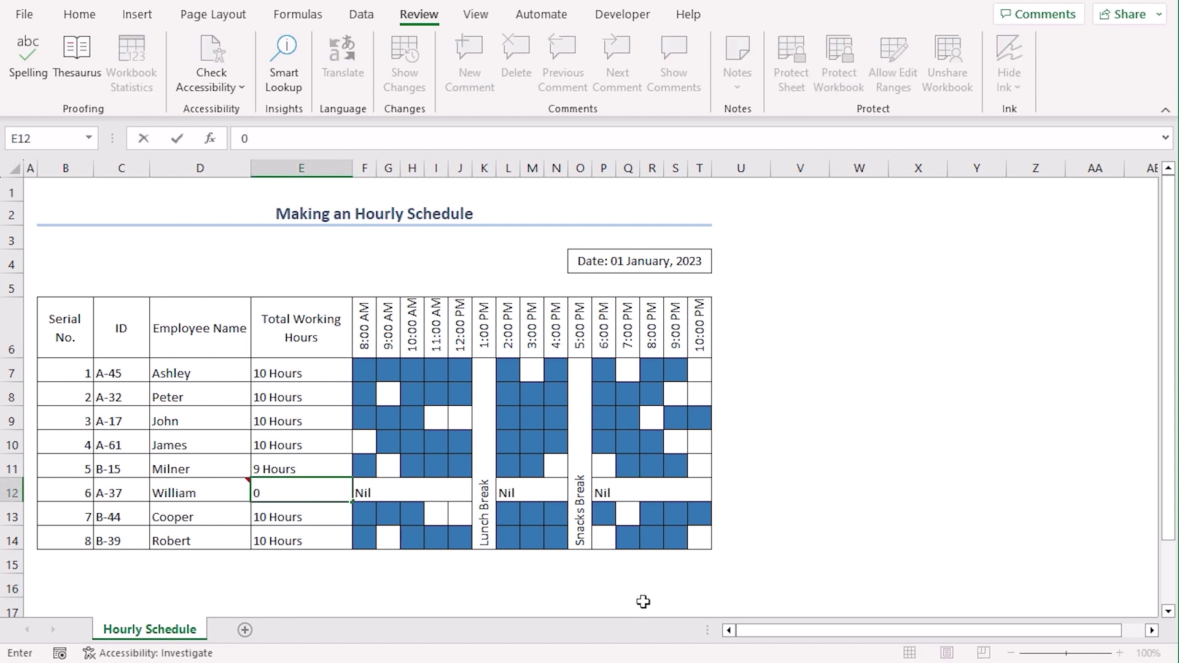
text( Hour)
key(Return)
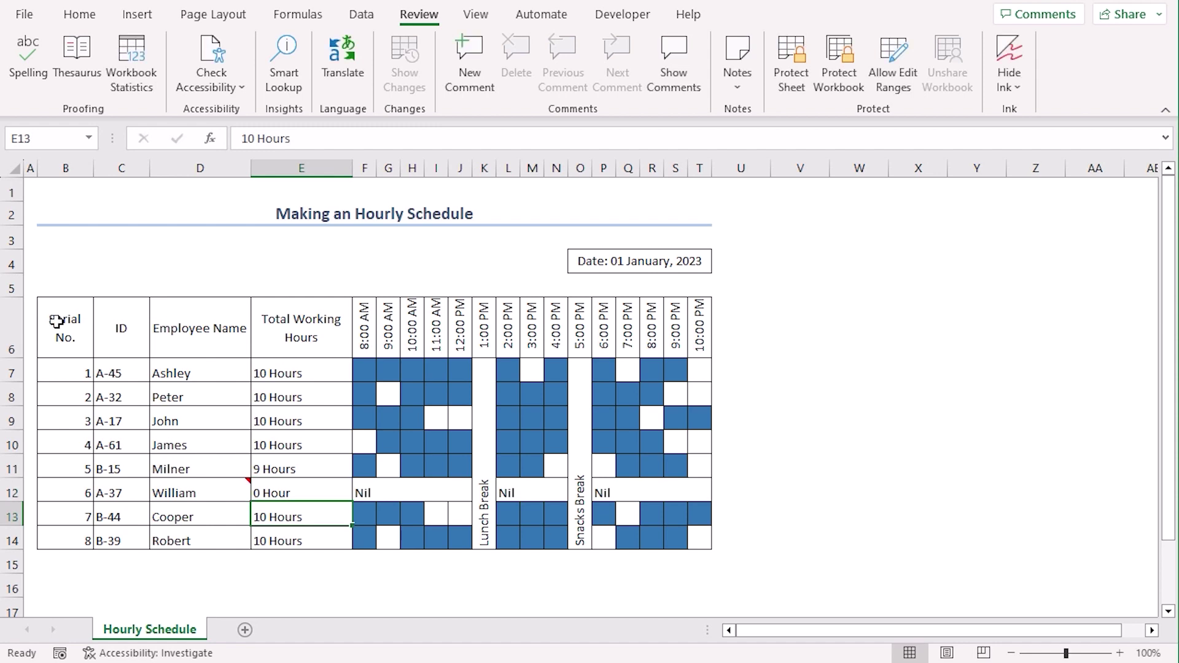
Fill headers B6:E6 light blue and time headers F6:T6 light gold.
drag(57, 321, 308, 319)
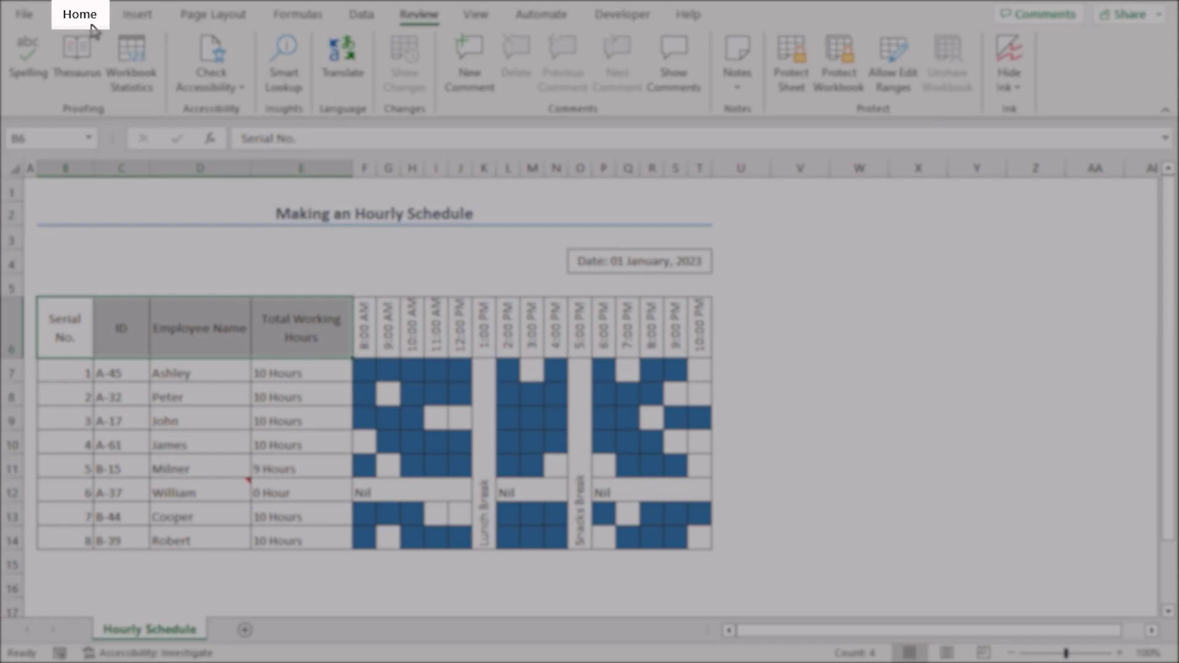
click(79, 14)
click(251, 78)
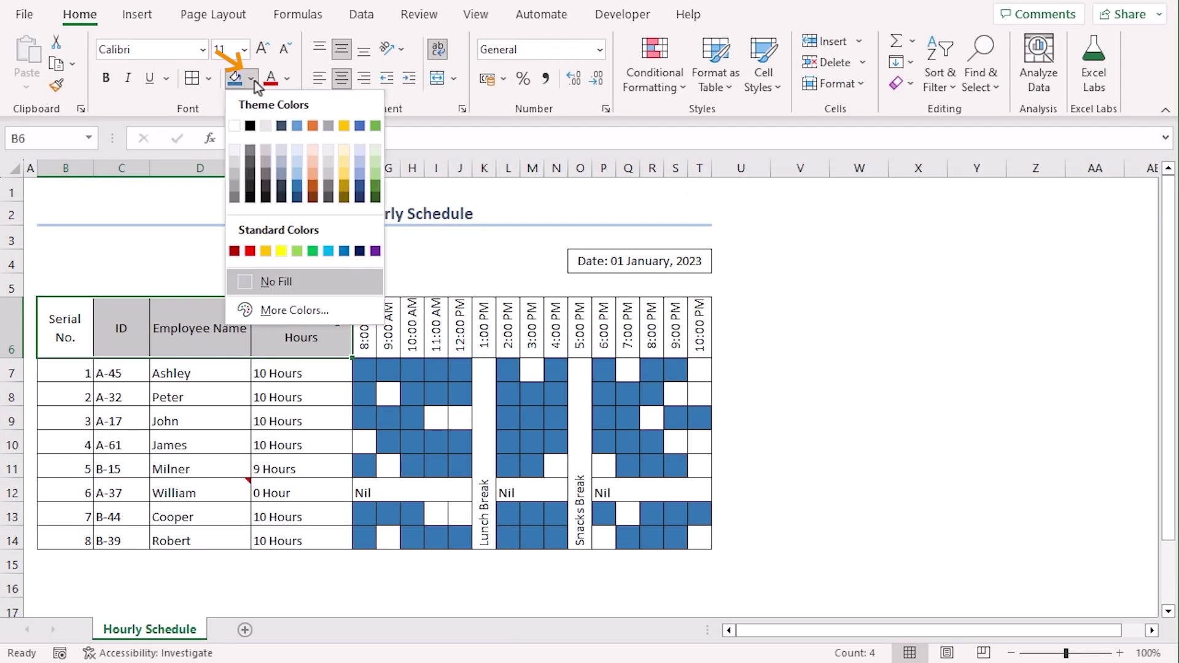
click(297, 149)
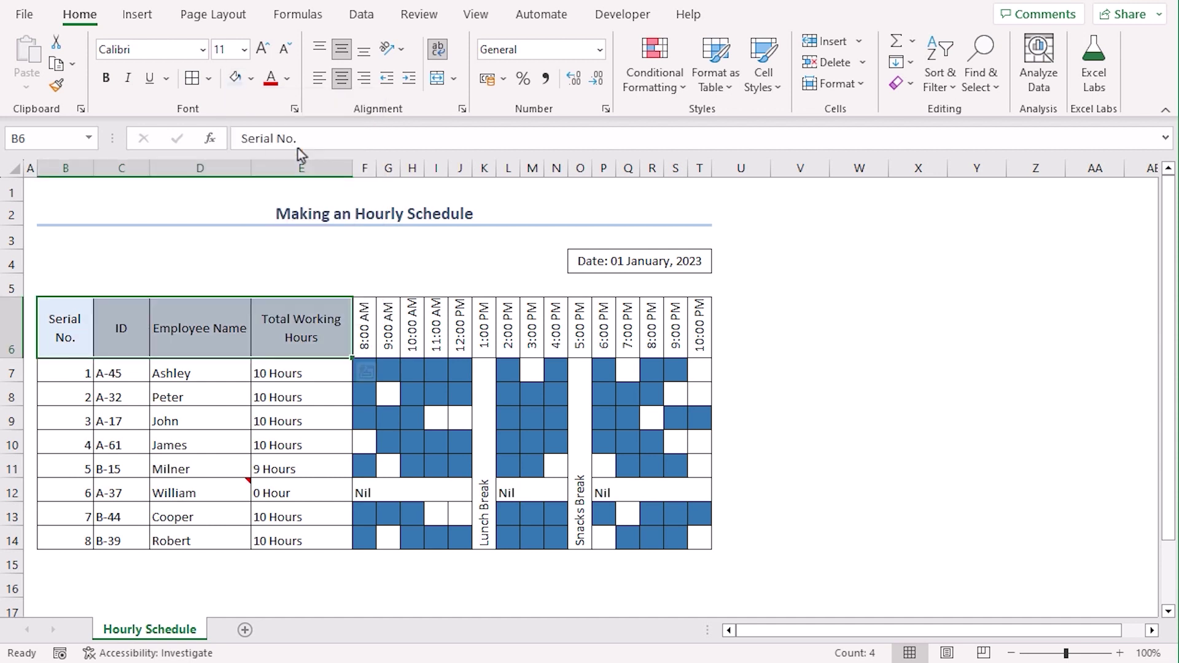
click(364, 326)
drag(364, 325, 700, 325)
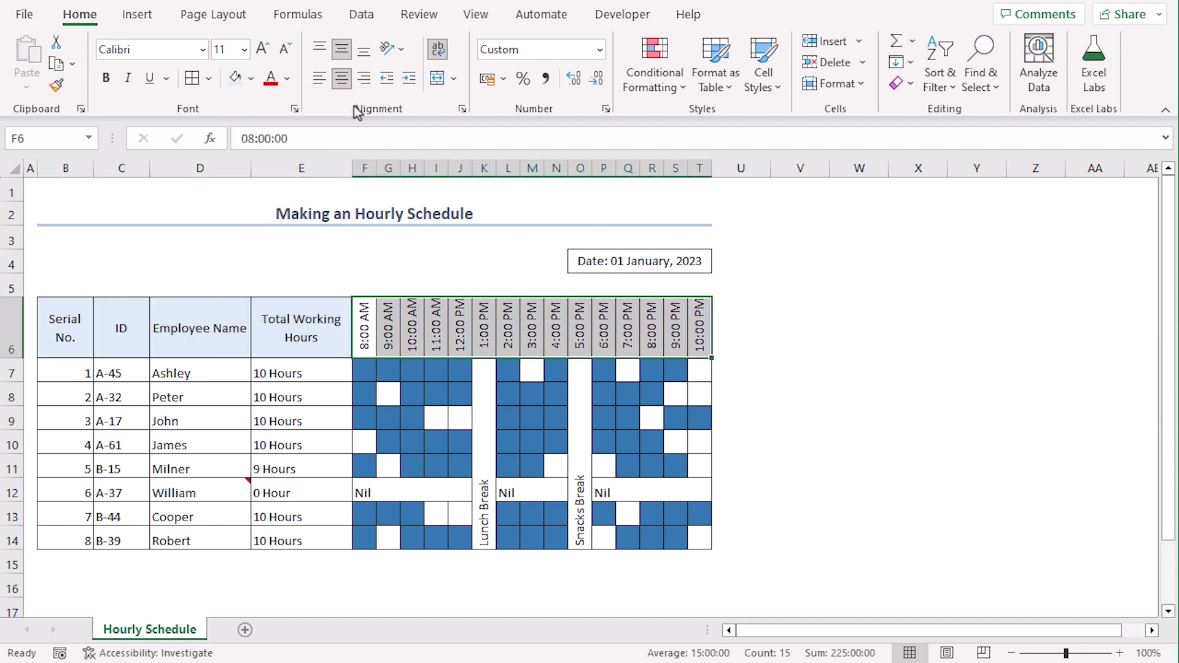
click(250, 78)
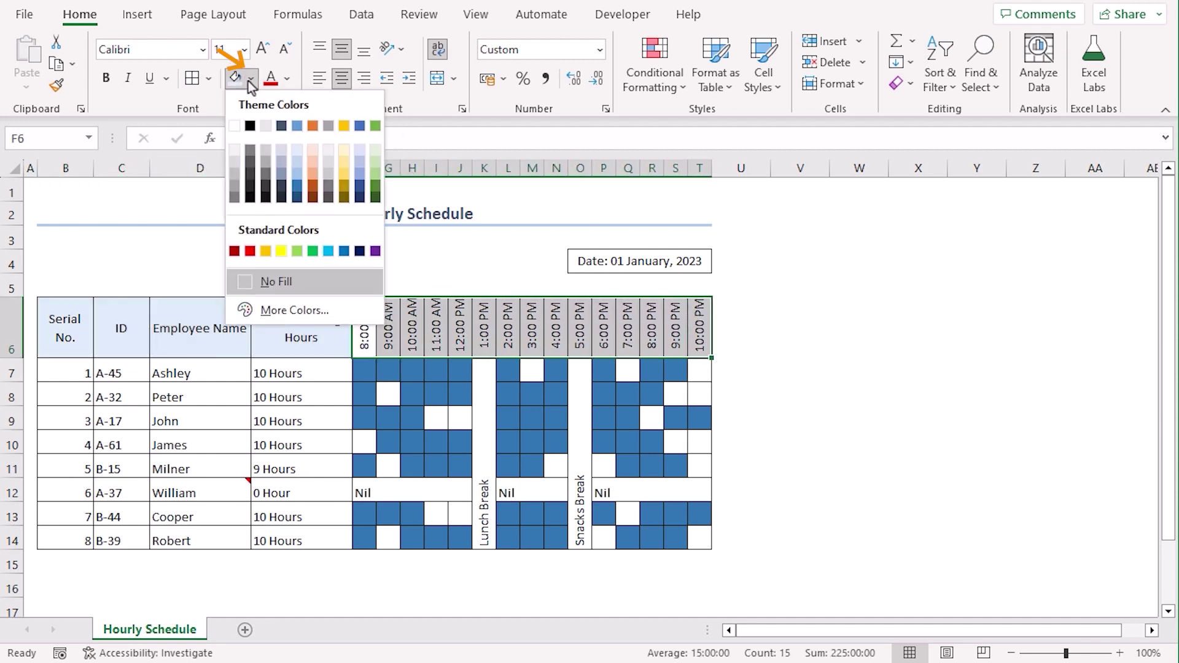
click(344, 148)
click(798, 493)
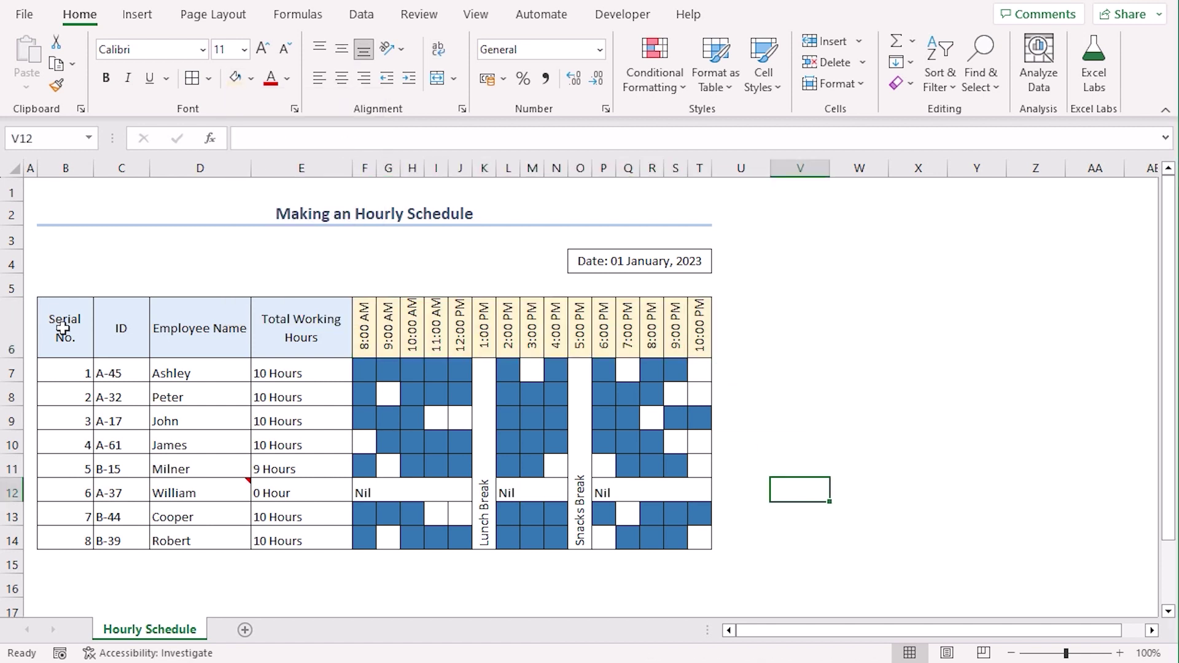
Make the Serial No. to Employee Name header labels bold.
drag(58, 329, 303, 320)
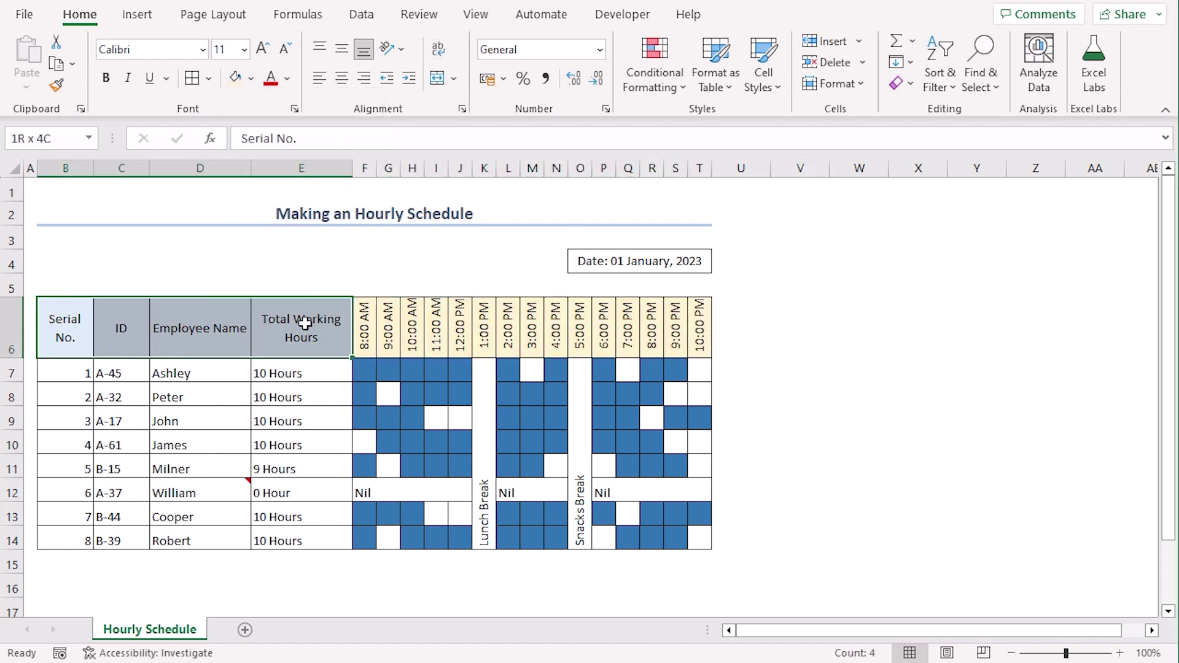
click(114, 80)
click(793, 543)
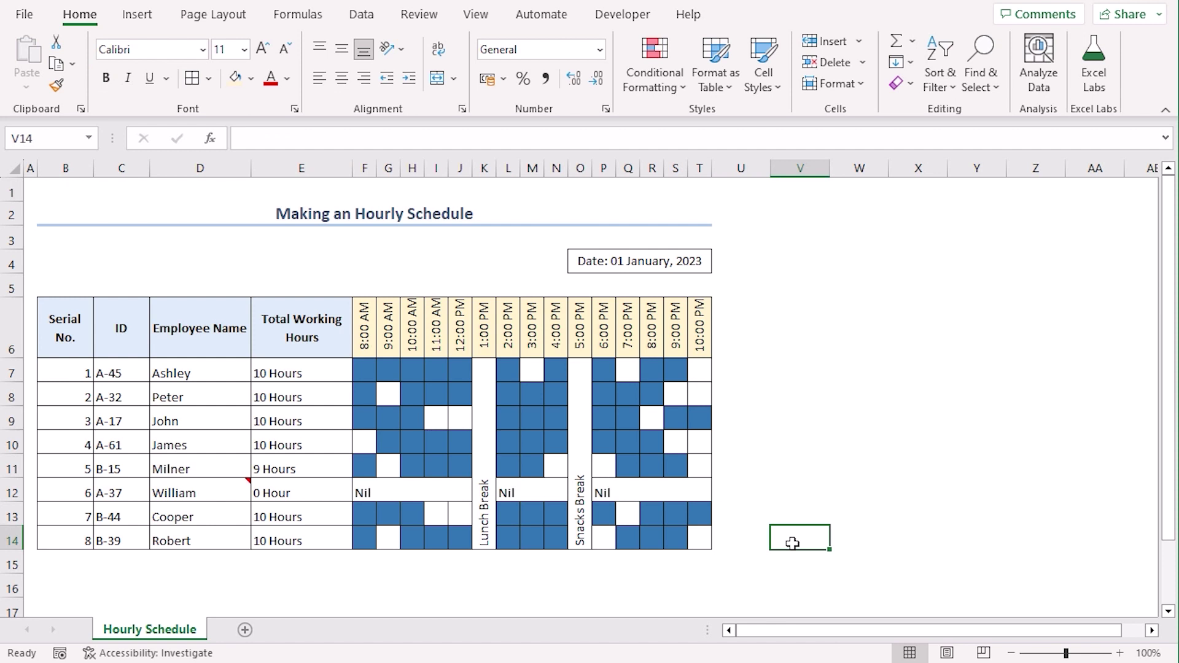